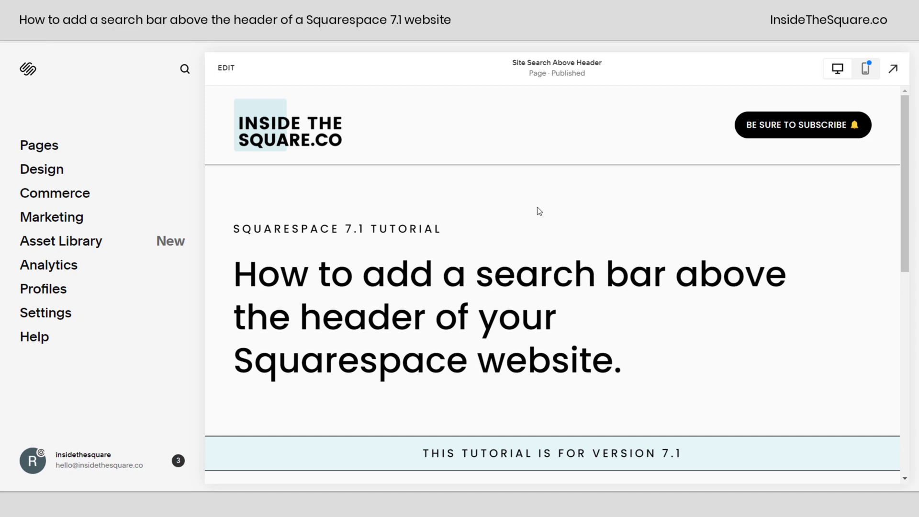
Step: Scroll through the tutorial steps and highlight the version 7.1 note
scroll(537, 207, "down", 4)
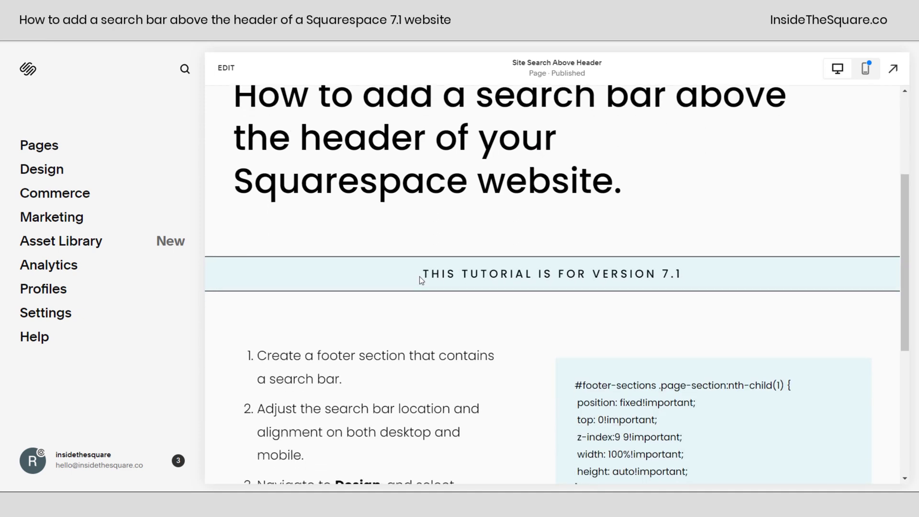
left_click_drag(421, 275, 553, 275)
left_click_drag(595, 253, 701, 272)
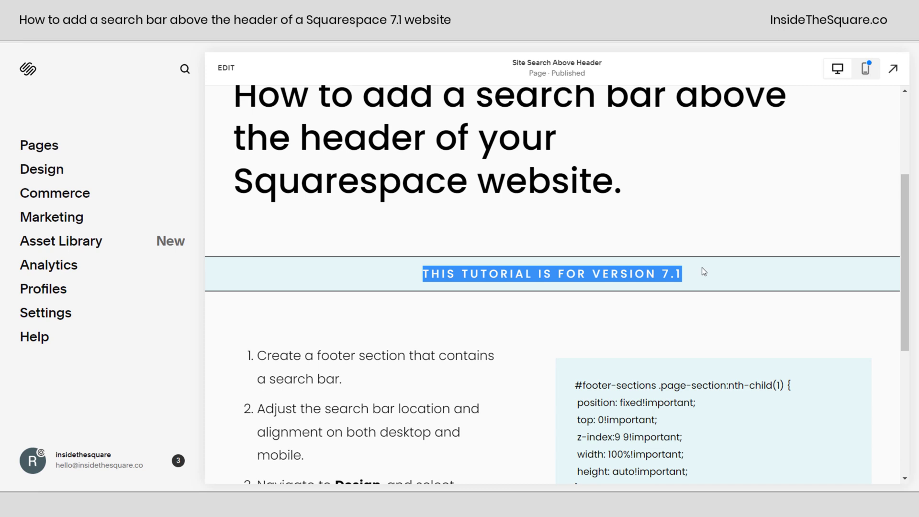
scroll(702, 268, "down", 4)
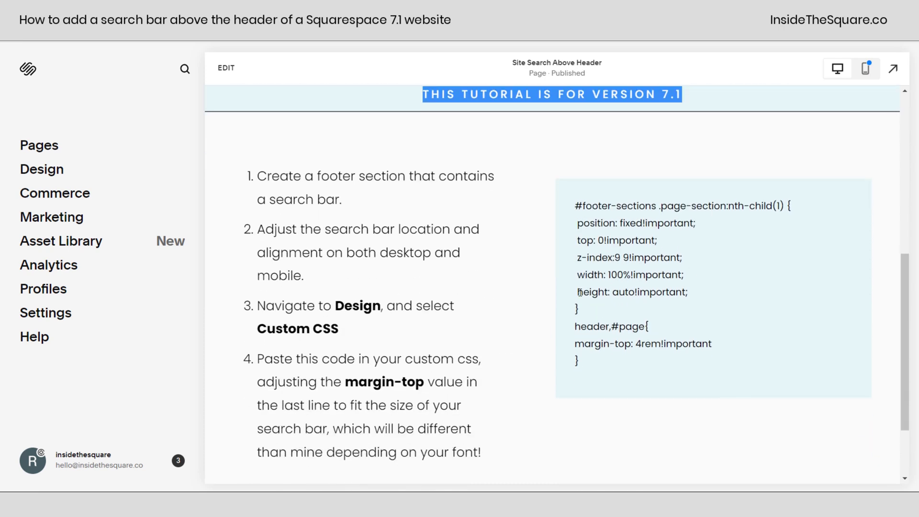
left_click(516, 259)
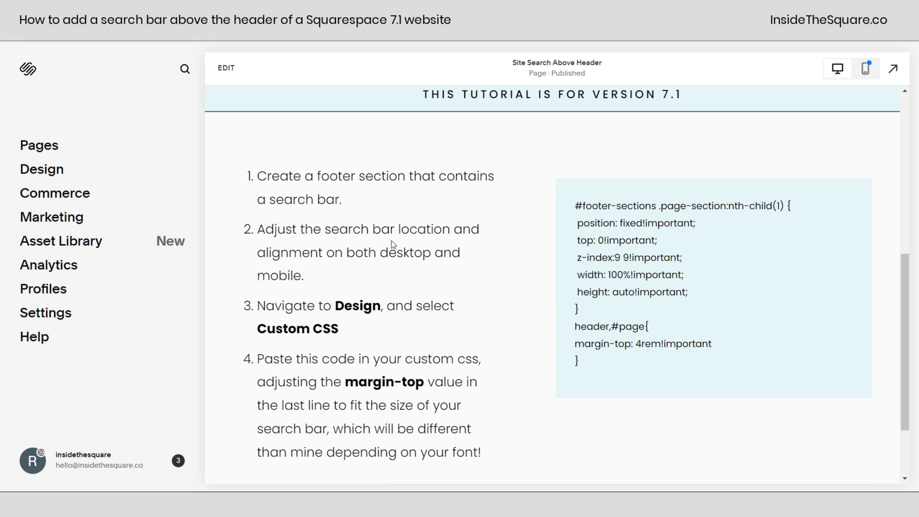
Step: Highlight 'both desktop and mobile' and the whole CSS code block
left_click_drag(353, 273, 347, 252)
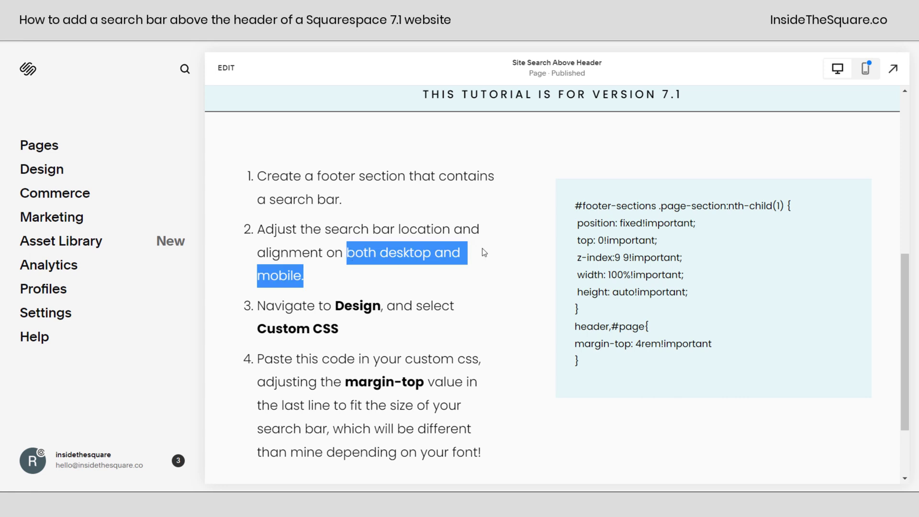
scroll(484, 252, "down", 1)
left_click_drag(598, 303, 568, 151)
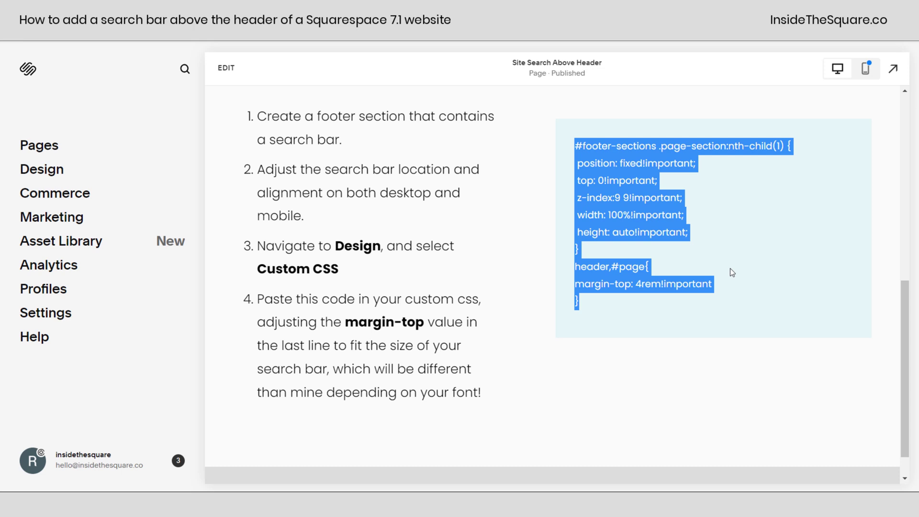
left_click(636, 313)
Step: Highlight the margin-top value in the CSS, then start editing the tutorial page
left_click_drag(639, 284, 640, 289)
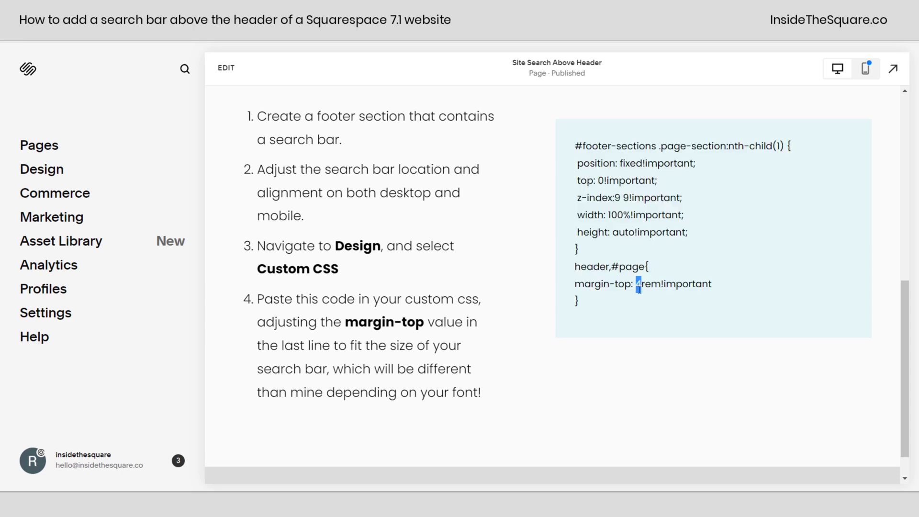
left_click(651, 330)
left_click_drag(636, 284, 643, 294)
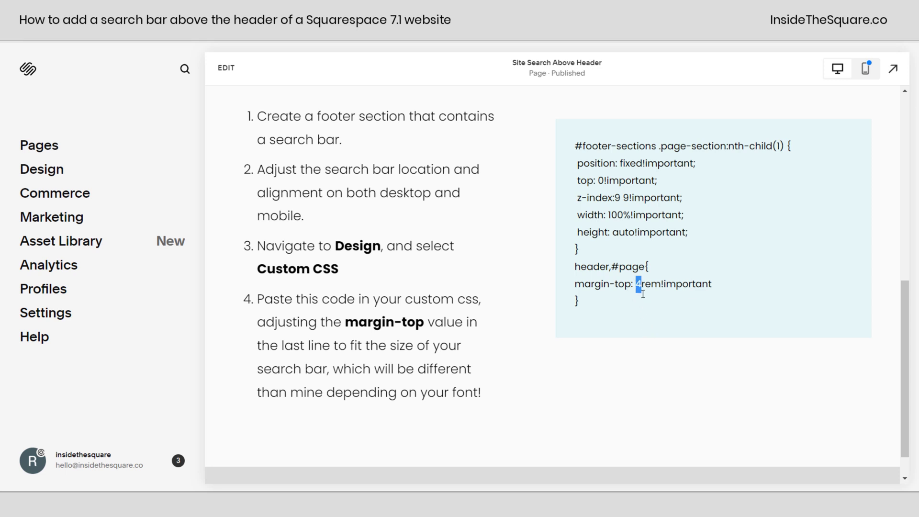
left_click(650, 317)
left_click(225, 70)
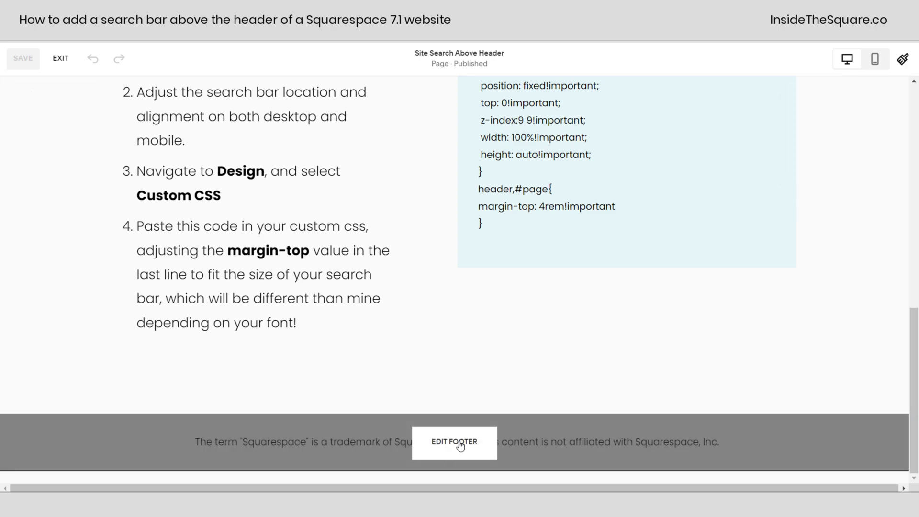
Step: Add a blank section to the site footer
left_click(460, 444)
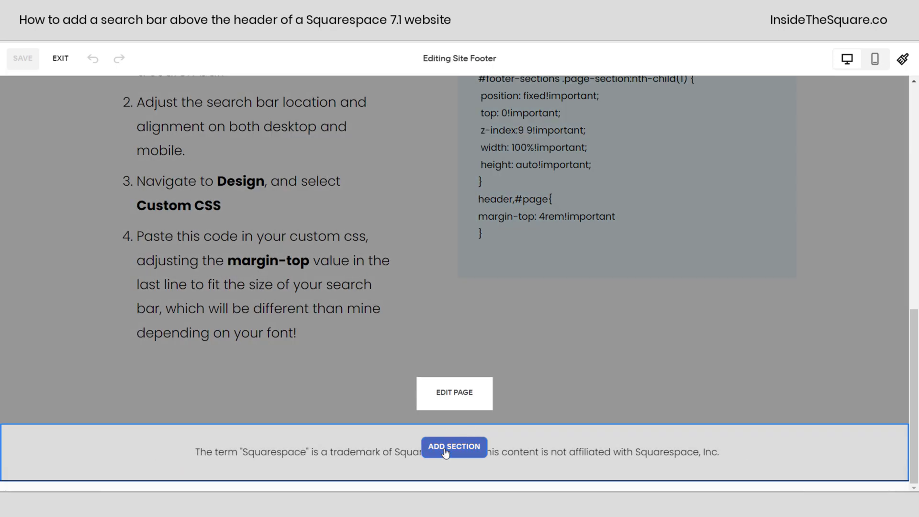
left_click(446, 452)
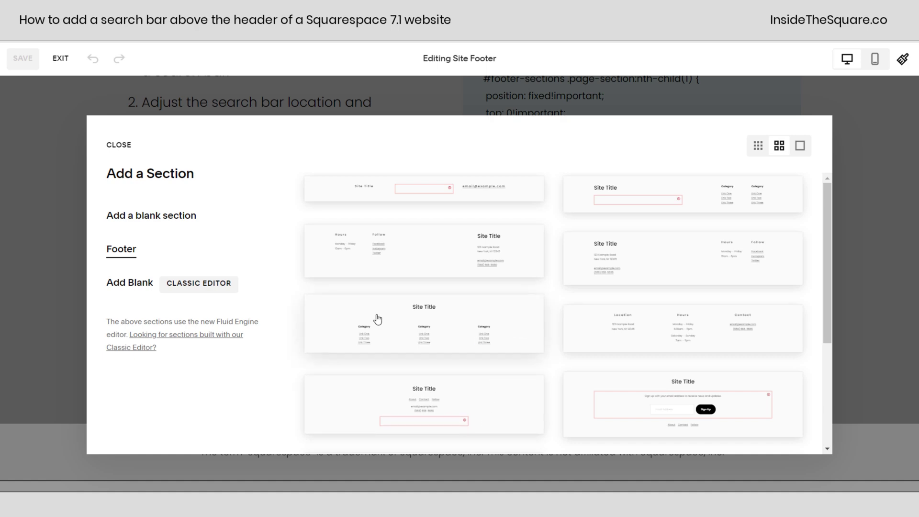
left_click(197, 216)
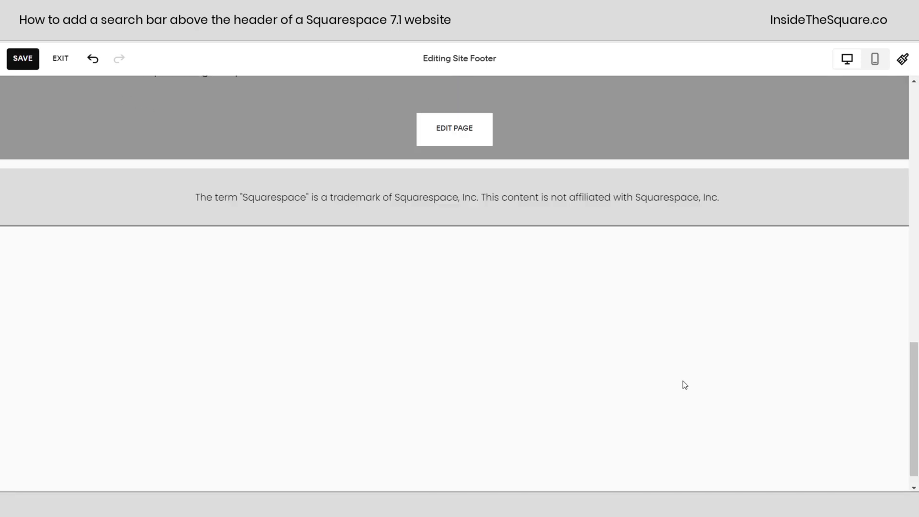
mouse_move(422, 260)
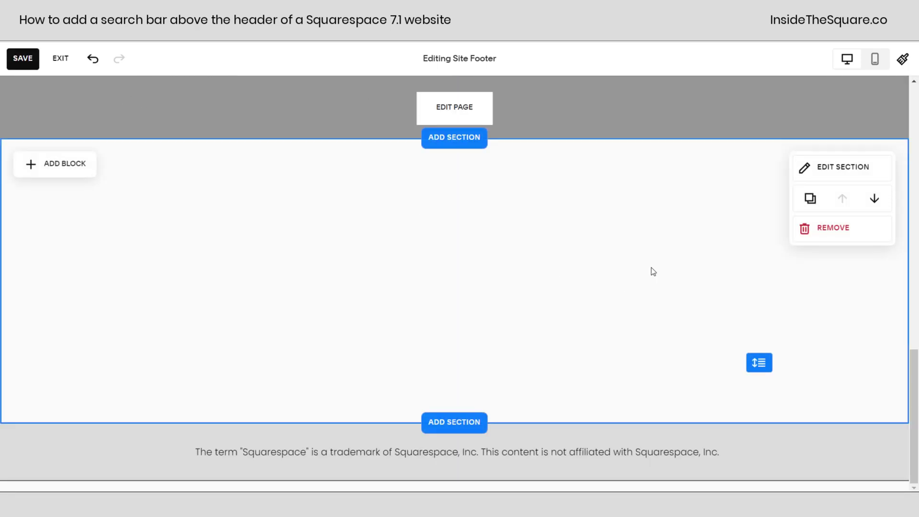
Step: Turn off Fill Screen in the new section's settings
left_click(822, 169)
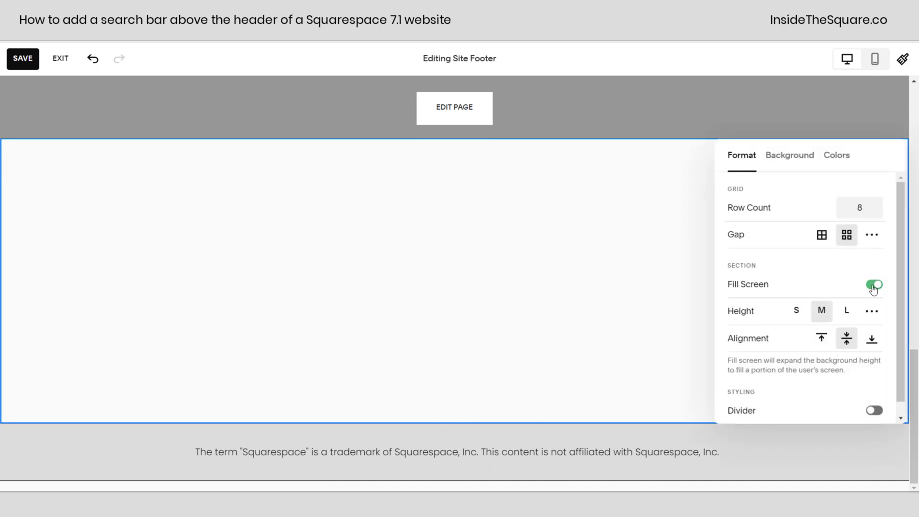
left_click(833, 274)
left_click(492, 331)
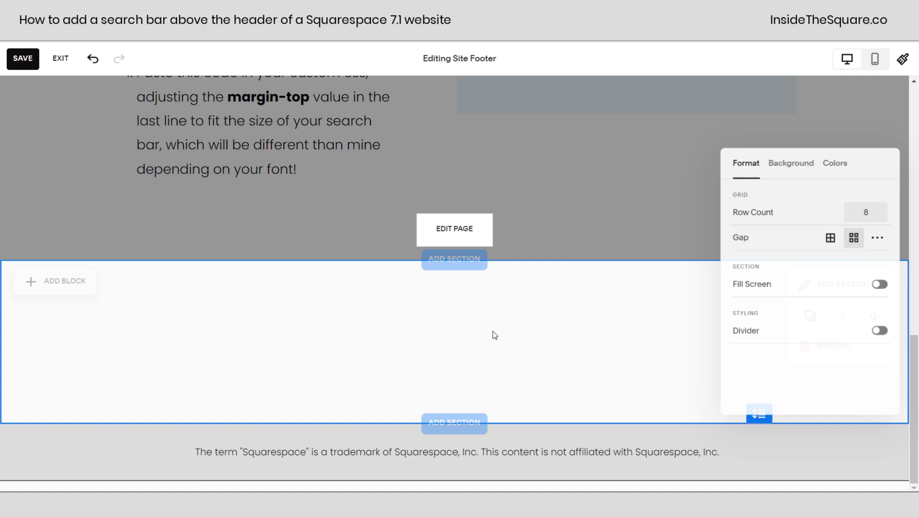
Step: Insert a Search block, shrink it to one field's height, and move it right
left_click(64, 286)
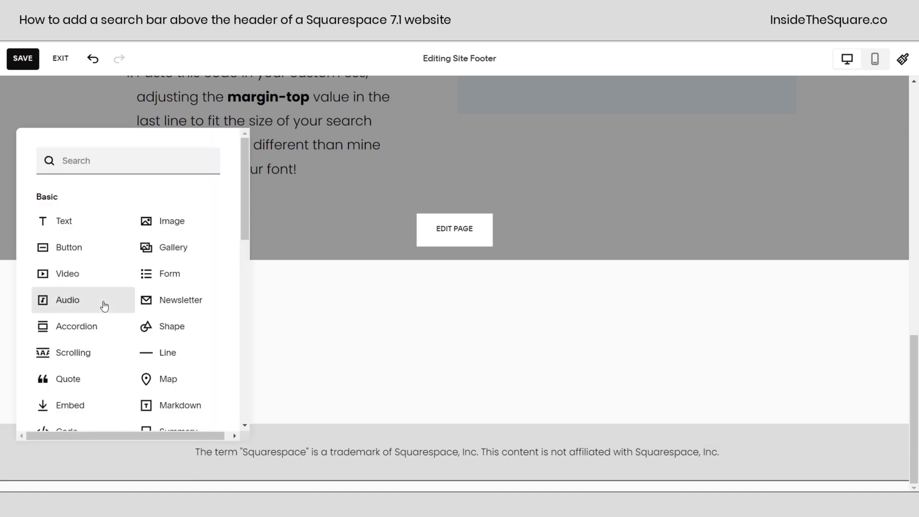
type("sear")
left_click(96, 201)
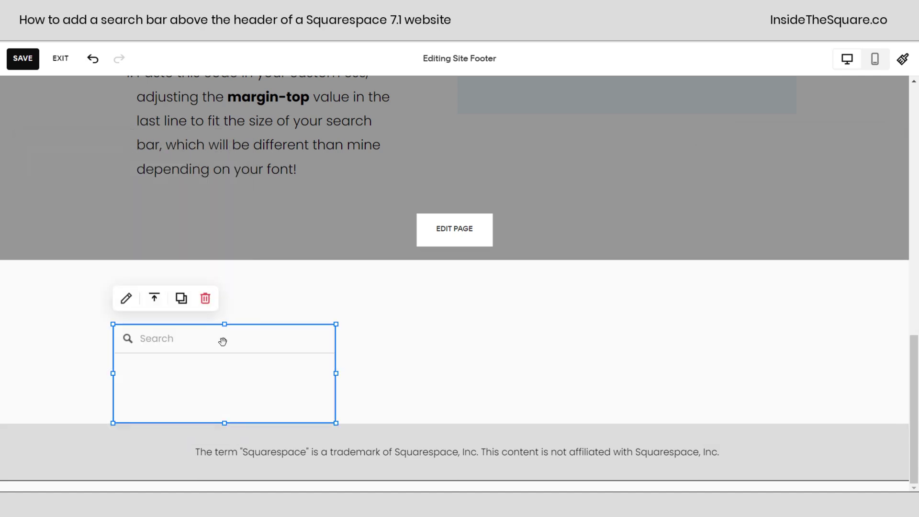
left_click_drag(225, 423, 231, 360)
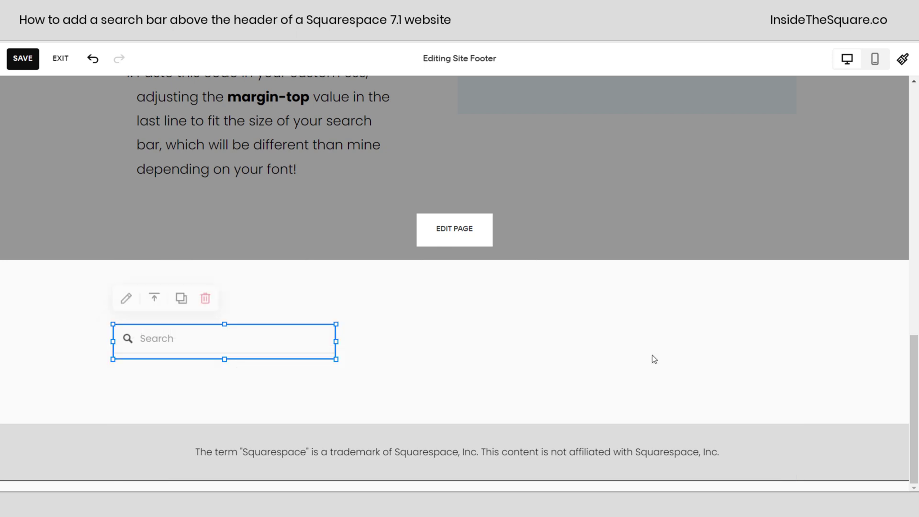
left_click_drag(277, 338, 626, 299)
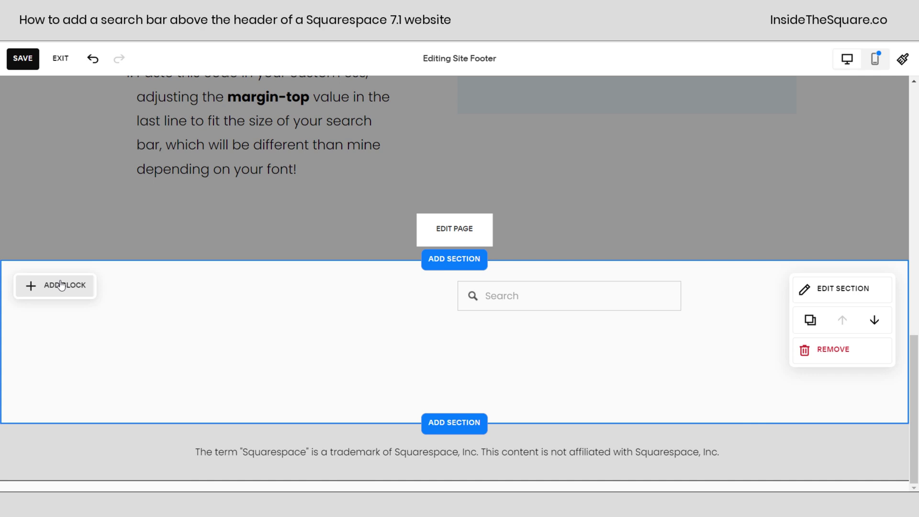
Step: Add a Text block reading 'Search the blog:' to the footer section
left_click(60, 282)
left_click(64, 220)
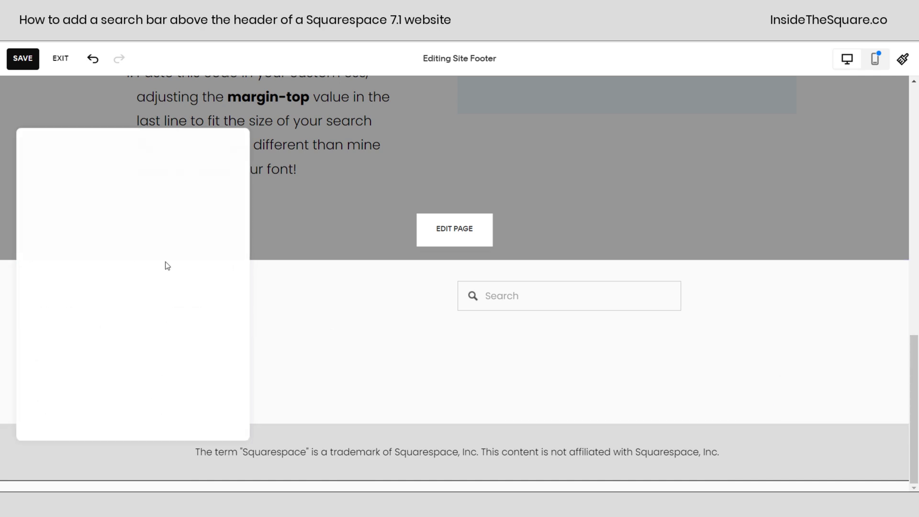
left_click(201, 336)
type("Search the blog")
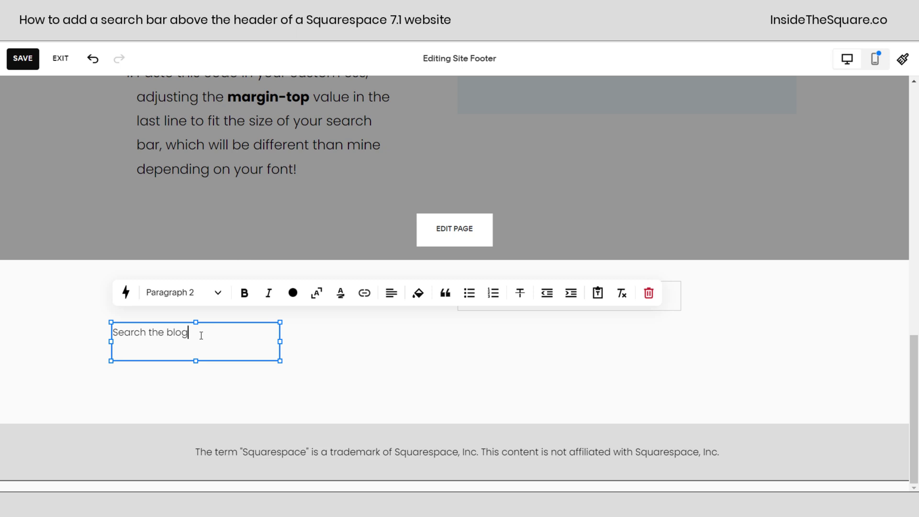
type(":")
left_click(374, 350)
Step: Middle-align the label, move it beside the Search block, and right-align its text
left_click(246, 349)
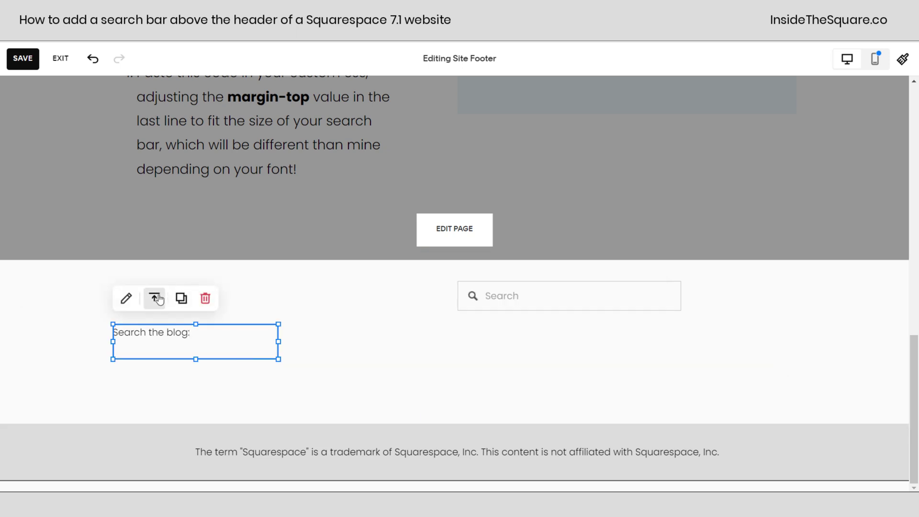
left_click(153, 298)
left_click(154, 326)
left_click_drag(275, 344, 364, 305)
left_click(329, 298)
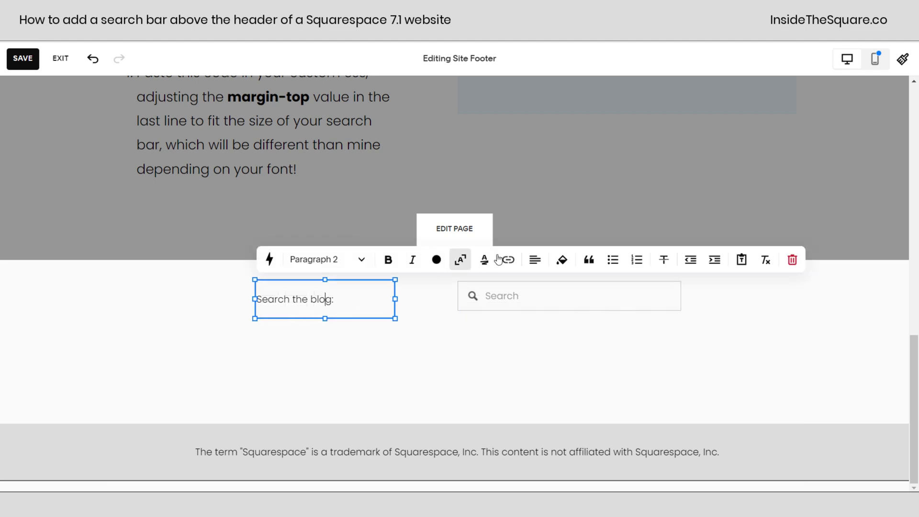
left_click(536, 261)
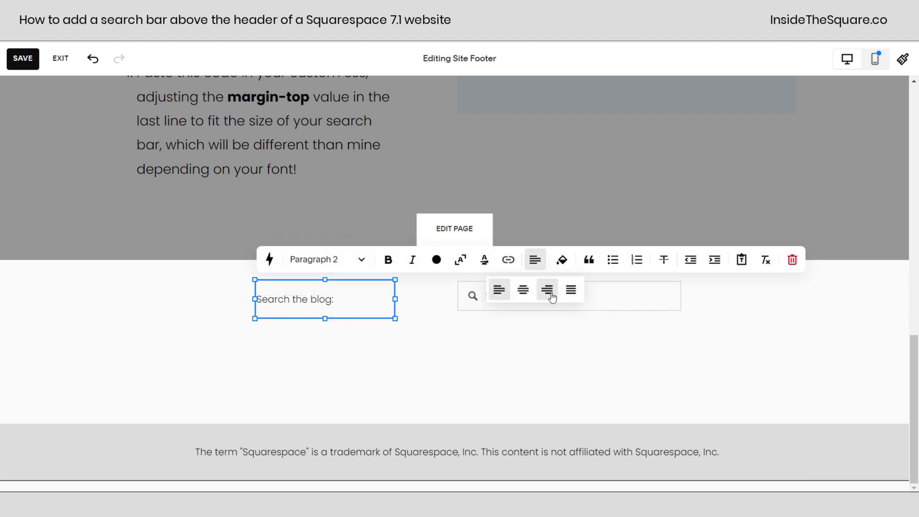
left_click(547, 289)
Step: Widen the search bar to meet the label and centre it vertically in its row
left_click(462, 296)
left_click_drag(462, 296, 405, 298)
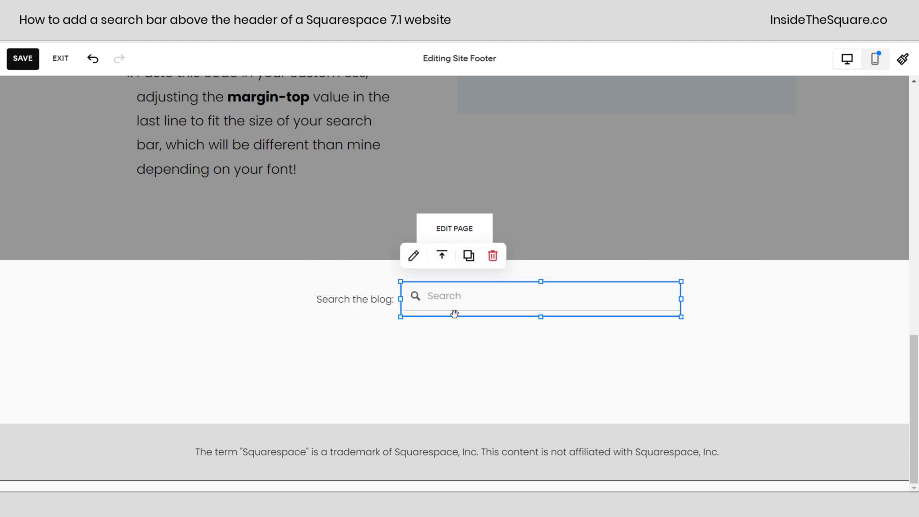
left_click(438, 257)
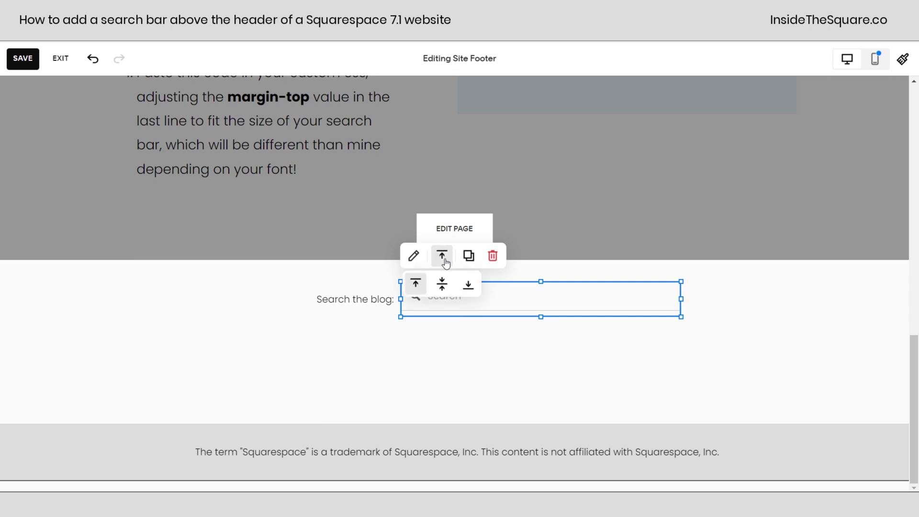
left_click(442, 283)
left_click(377, 344)
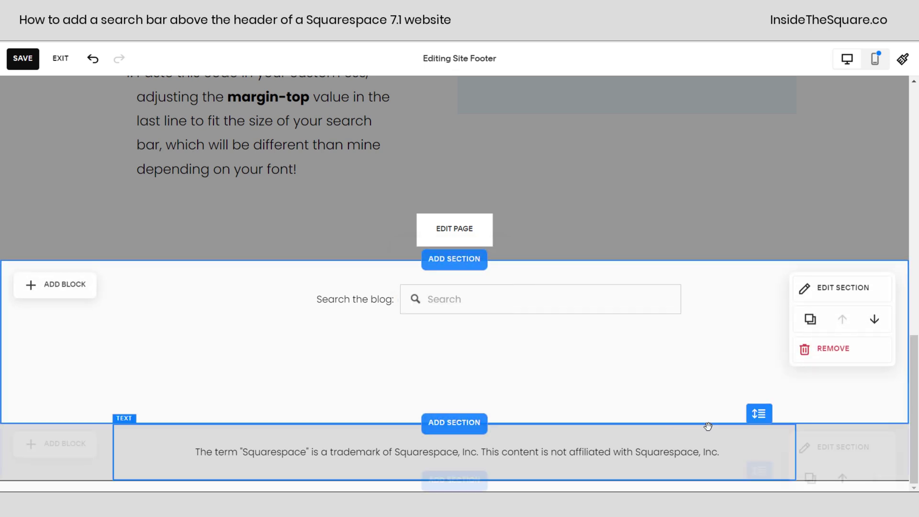
Step: Shrink the section height, raise the search bar, and line the label up with it
left_click_drag(748, 374, 748, 349)
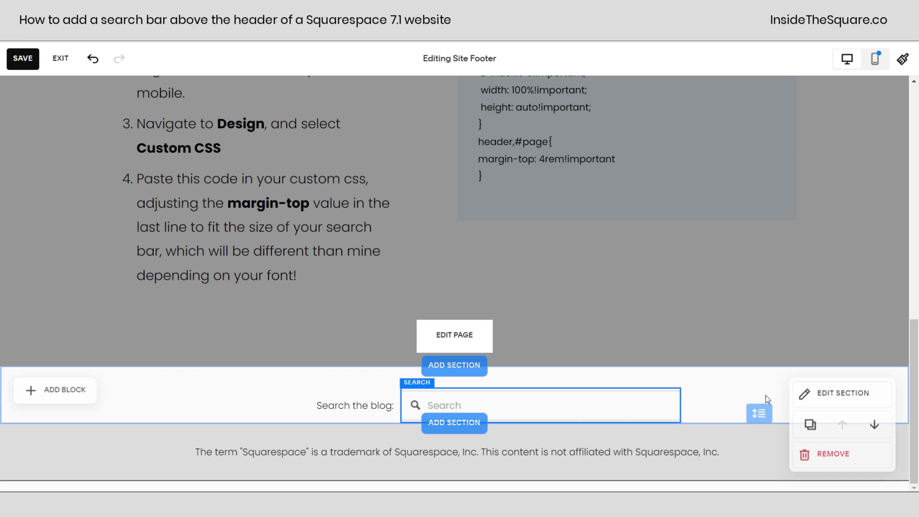
left_click_drag(607, 415, 405, 373)
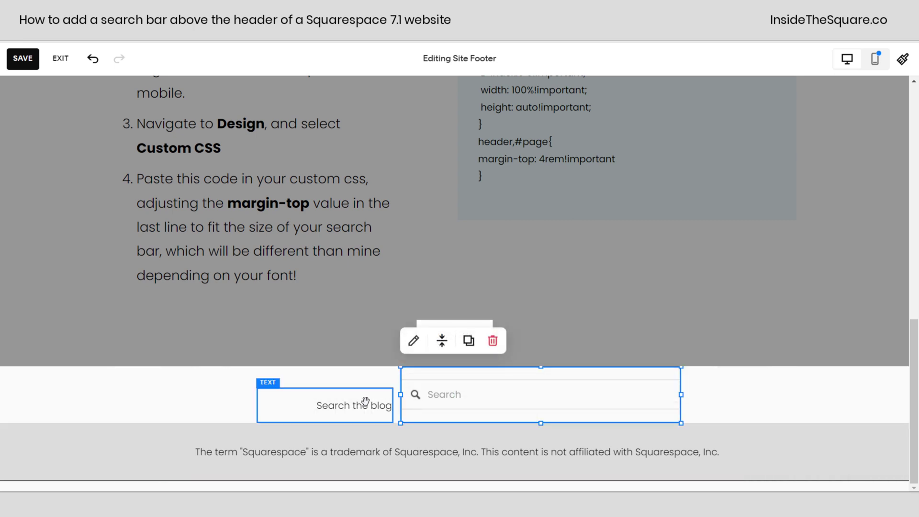
left_click(357, 393)
left_click_drag(329, 390, 338, 358)
left_click(722, 416)
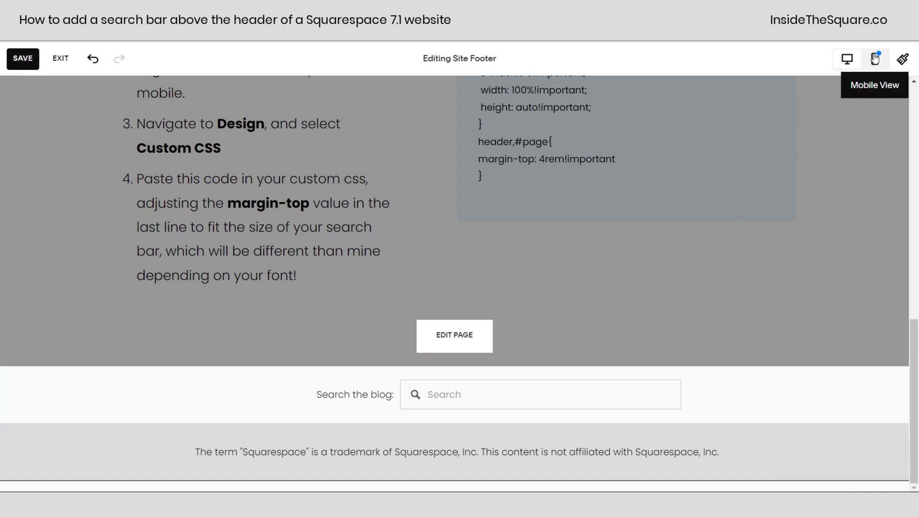
Step: In mobile layout, shrink the search bar's height, middle-align the label, and narrow it
left_click(875, 59)
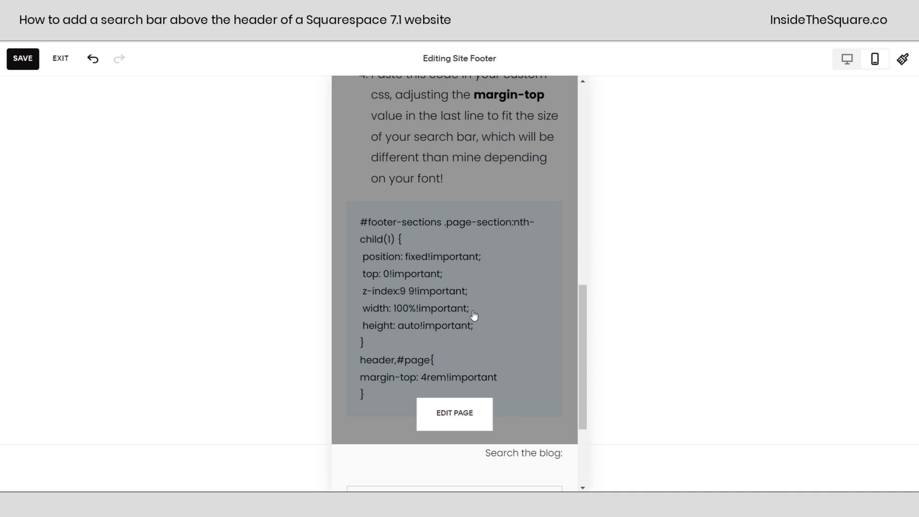
scroll(473, 371, "down", 3)
left_click(522, 342)
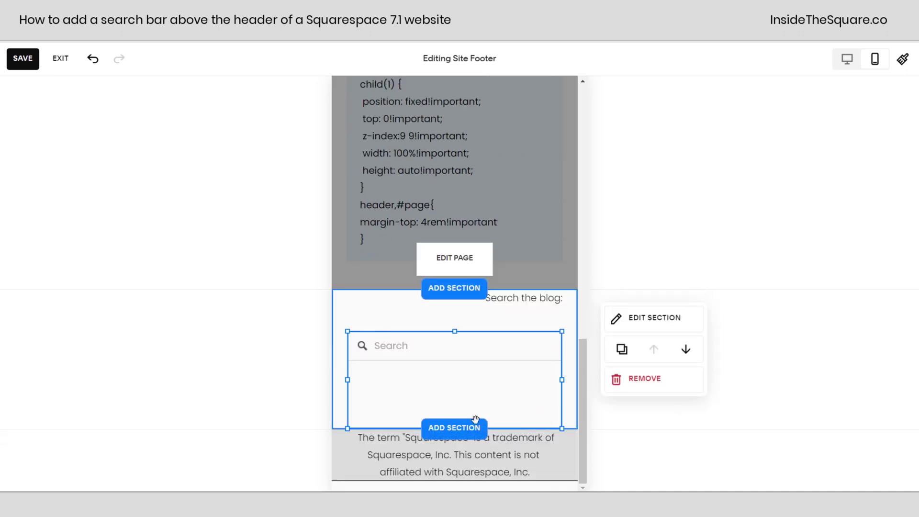
left_click_drag(449, 422, 478, 345)
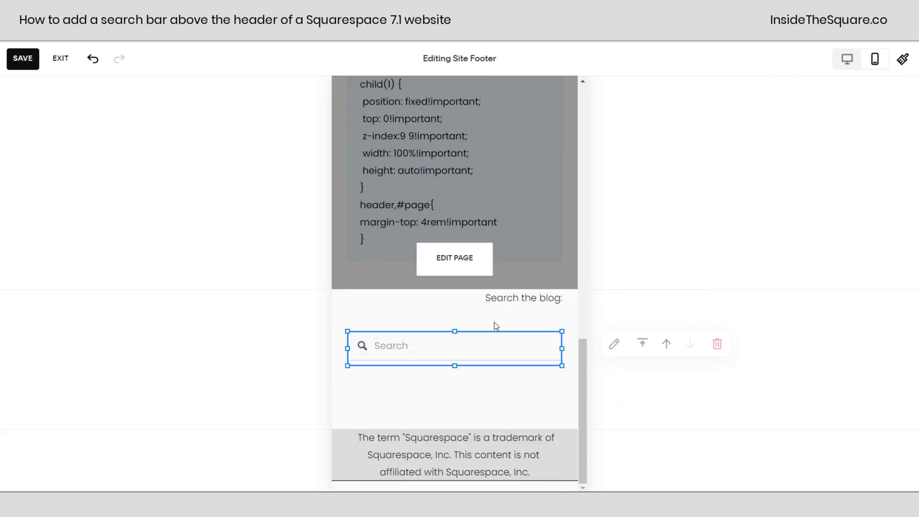
left_click(503, 301)
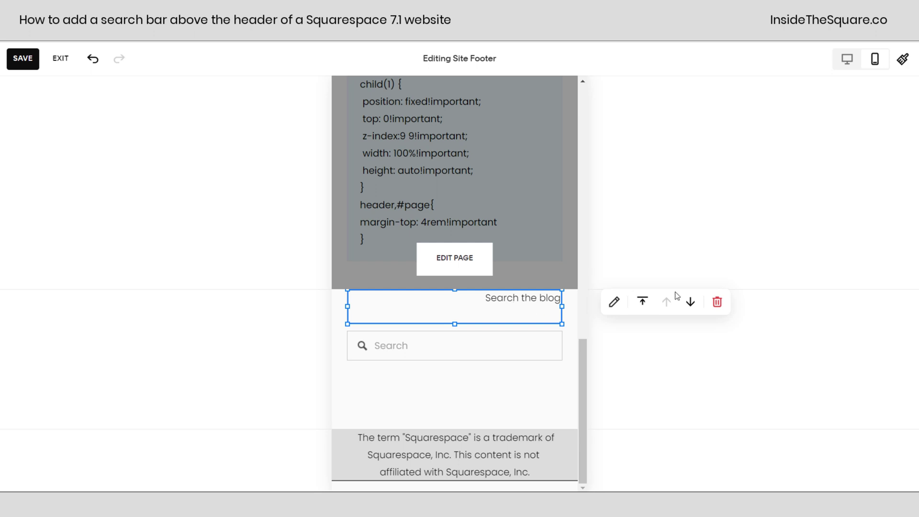
left_click(642, 311)
left_click(642, 330)
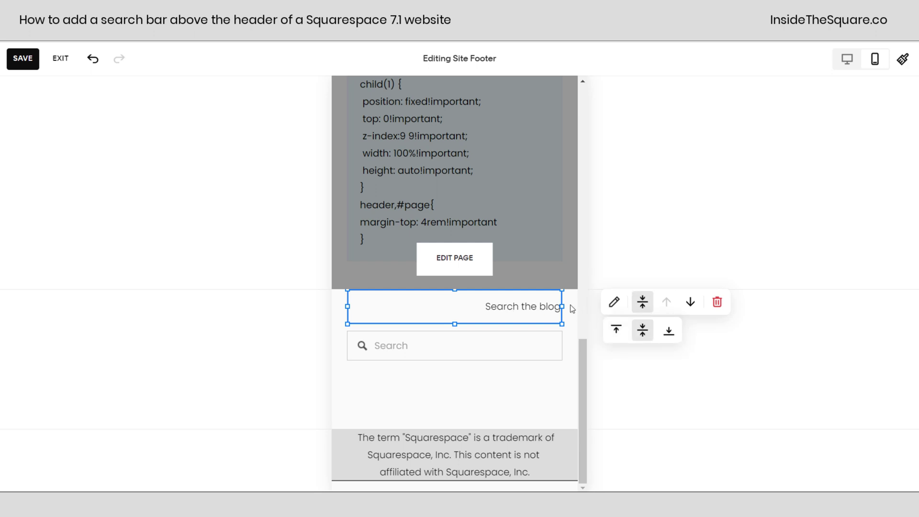
left_click_drag(519, 306, 493, 314)
Step: Place the label and search bar side by side and shrink the section to that row
left_click(364, 346)
left_click(416, 307)
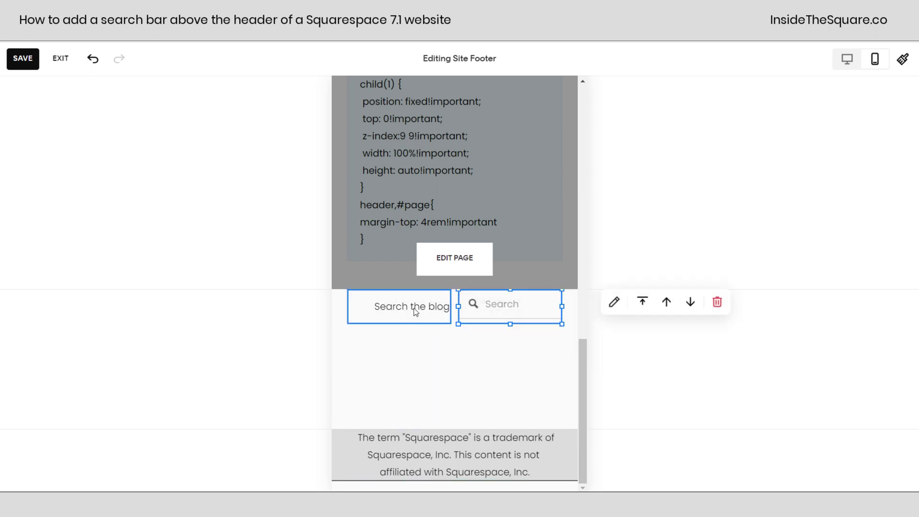
left_click_drag(418, 305, 404, 307)
left_click(477, 304)
left_click_drag(477, 304, 507, 362)
left_click(533, 396)
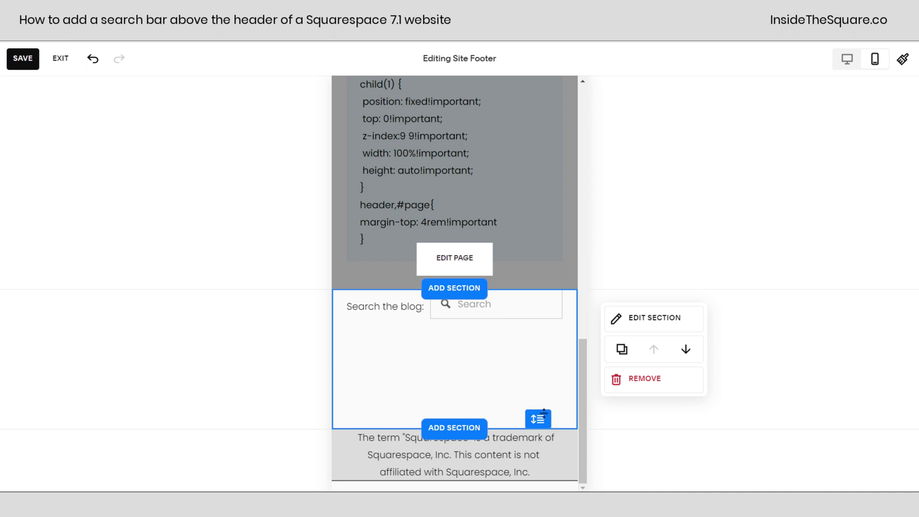
mouse_move(544, 413)
left_mouse_down()
mouse_move(544, 386)
mouse_move(538, 398)
left_mouse_up()
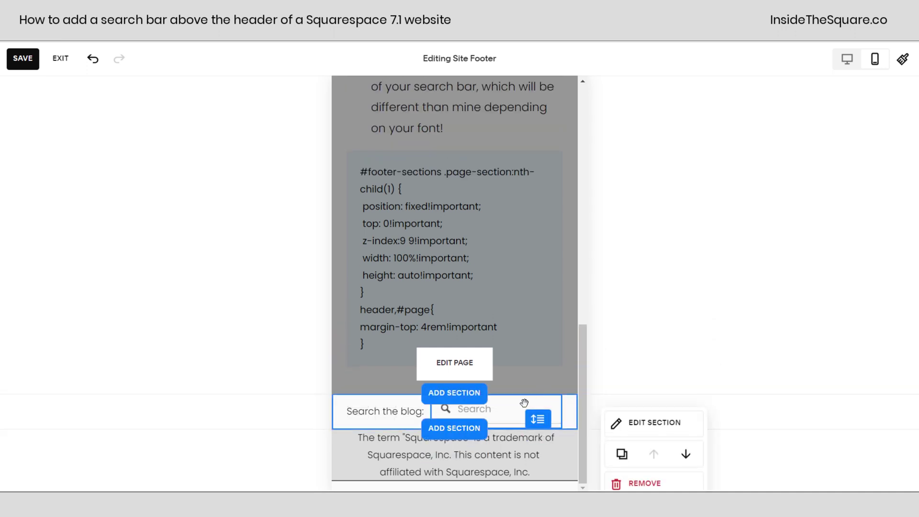
Step: Middle-align the search bar in the row and check both blocks' placement
left_click(525, 403)
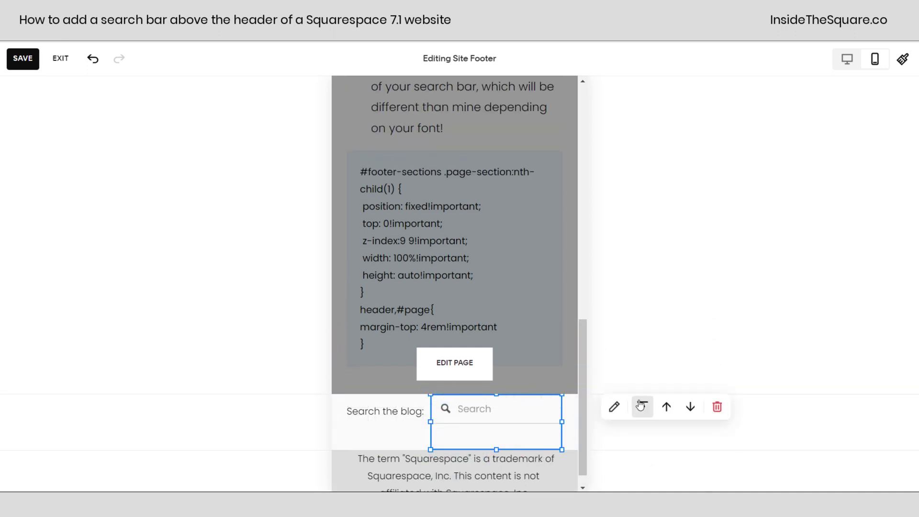
left_click(640, 405)
left_click(643, 435)
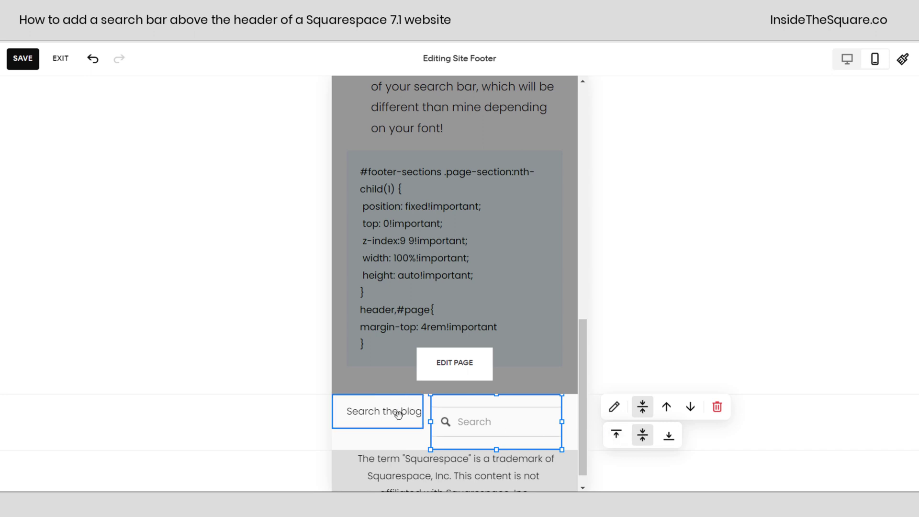
left_click(398, 414)
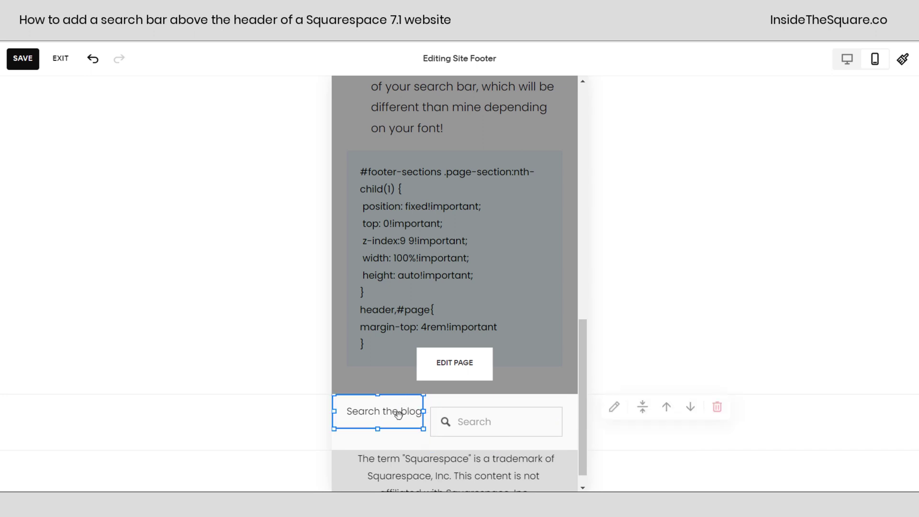
left_click(577, 411)
scroll(544, 401, "down", 1)
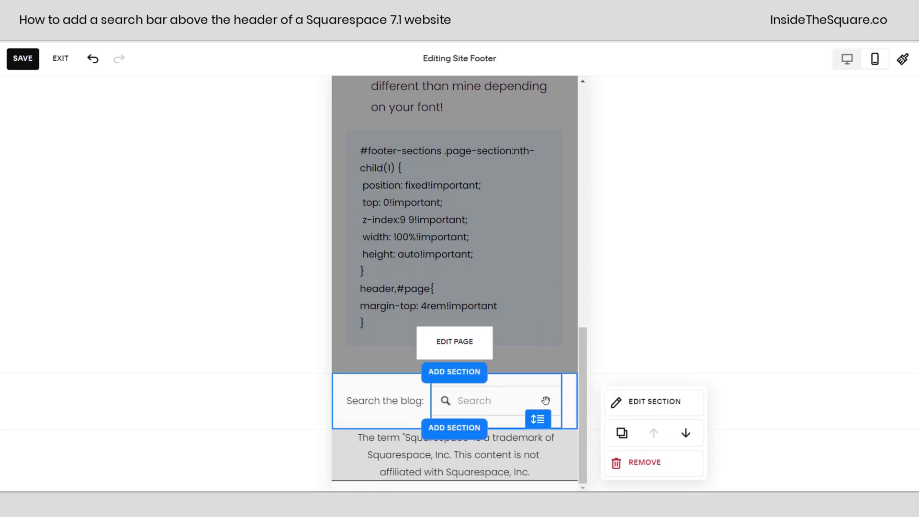
left_click(520, 401)
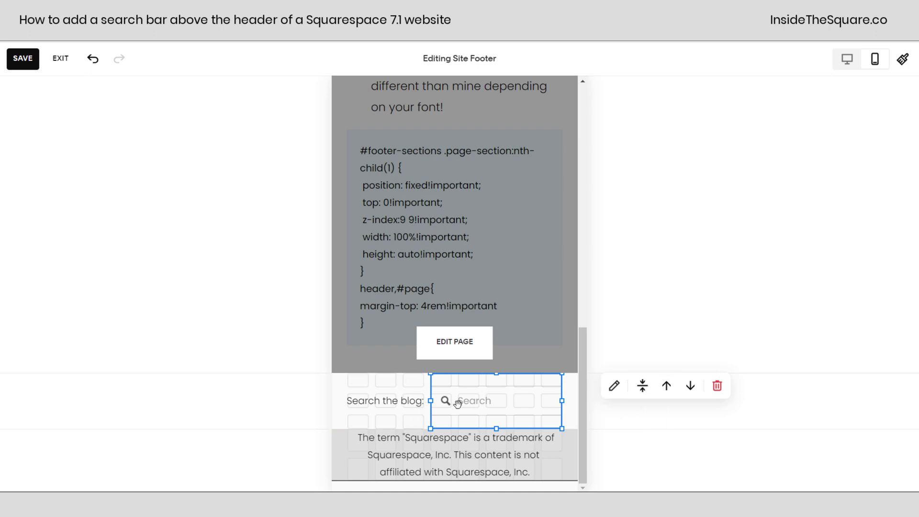
left_click(397, 419)
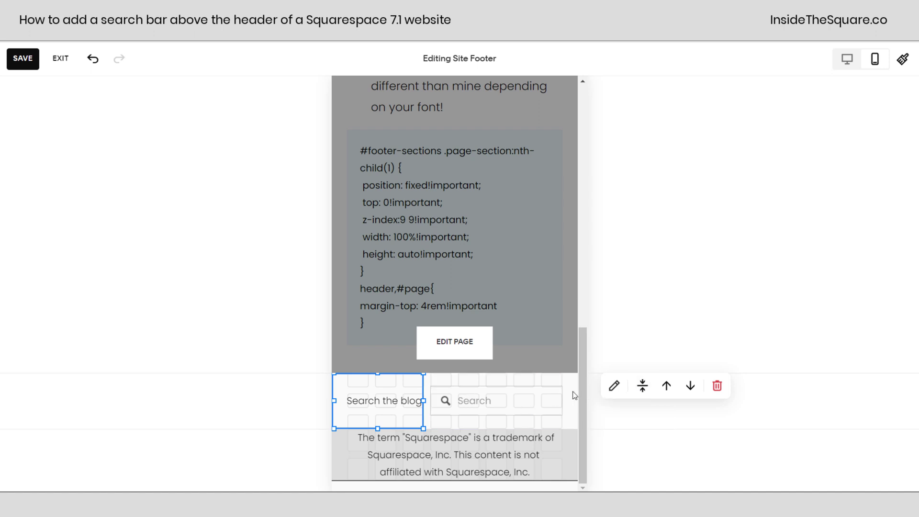
Step: Return to desktop view, check the footer, and exit footer editing with Save
left_click(847, 58)
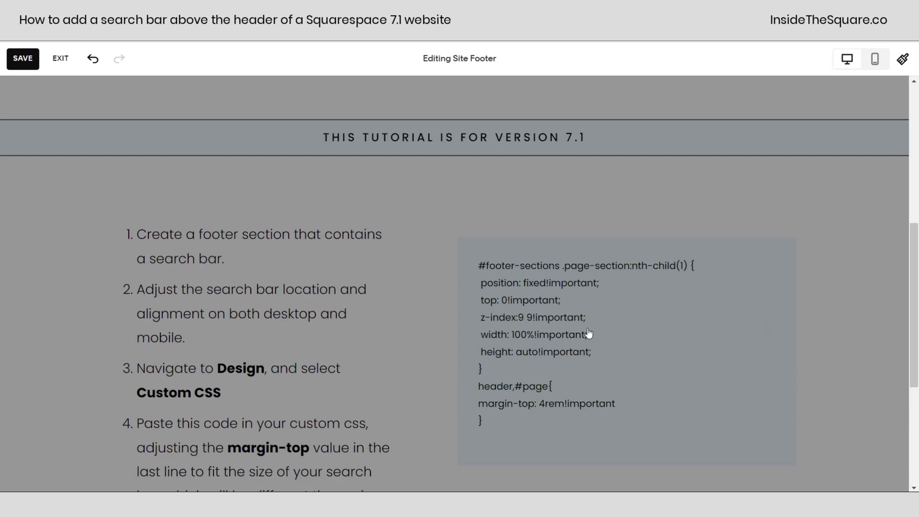
scroll(589, 333, "down", 5)
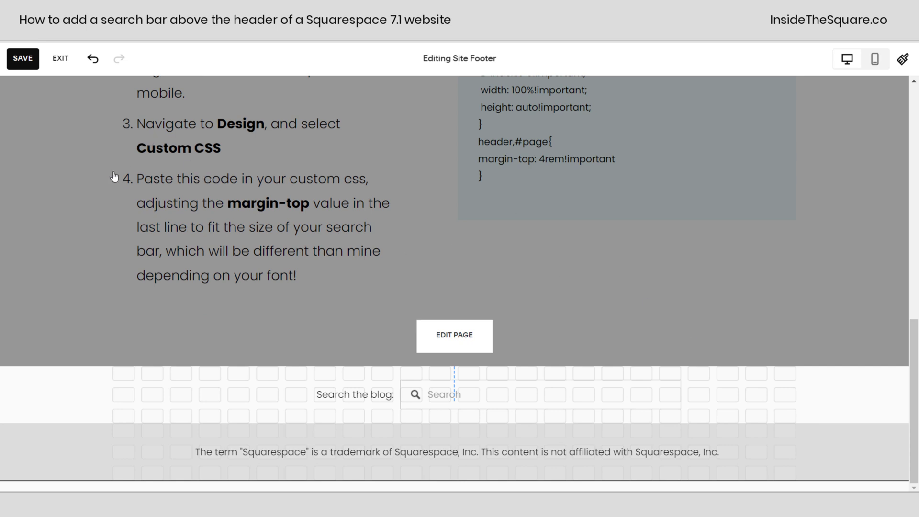
left_click(61, 60)
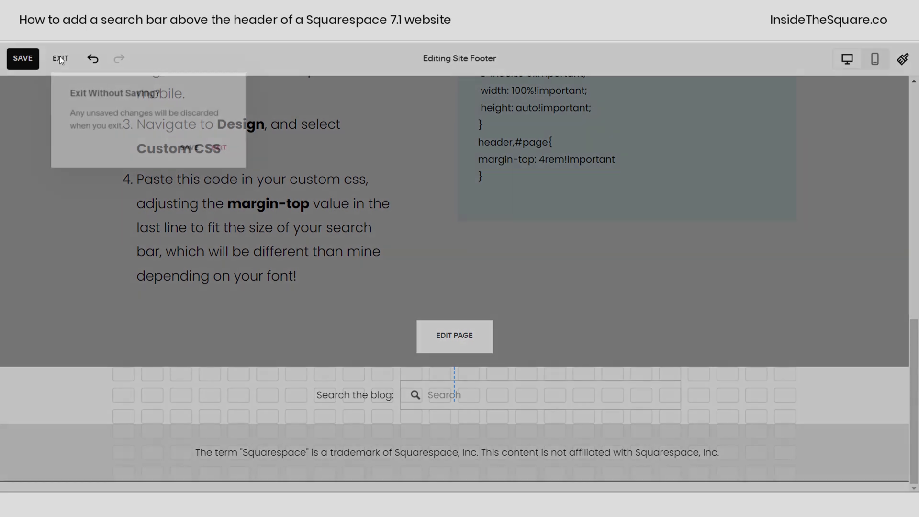
left_click(191, 147)
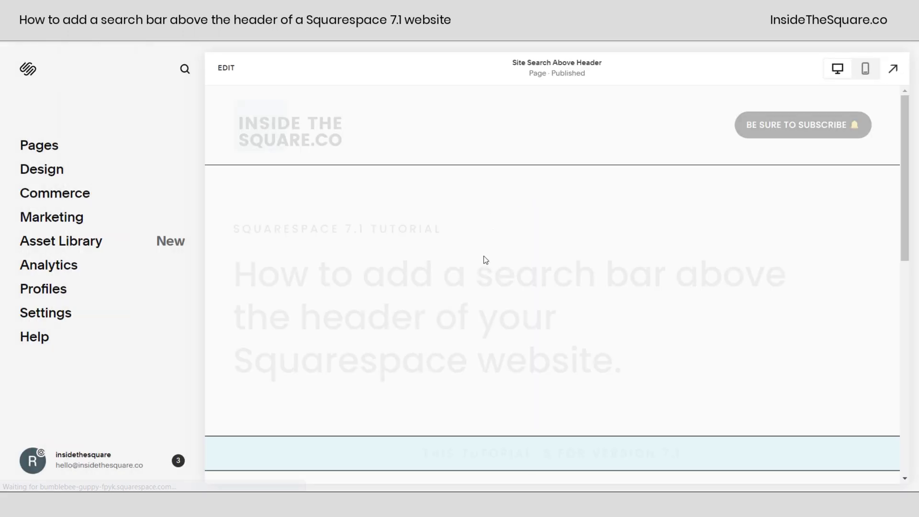
Step: Select the entire CSS code snippet in the tutorial page
scroll(558, 227, "down", 10)
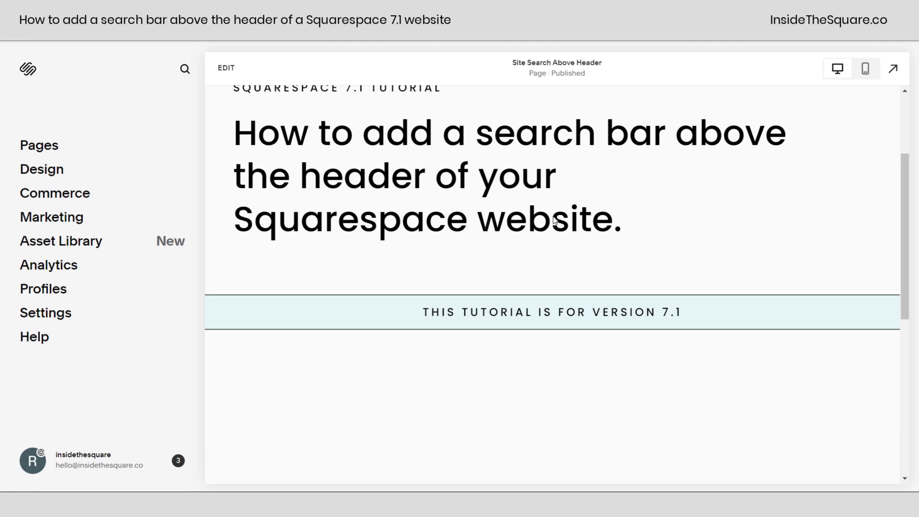
left_click_drag(575, 143, 592, 309)
key("ctrl+c")
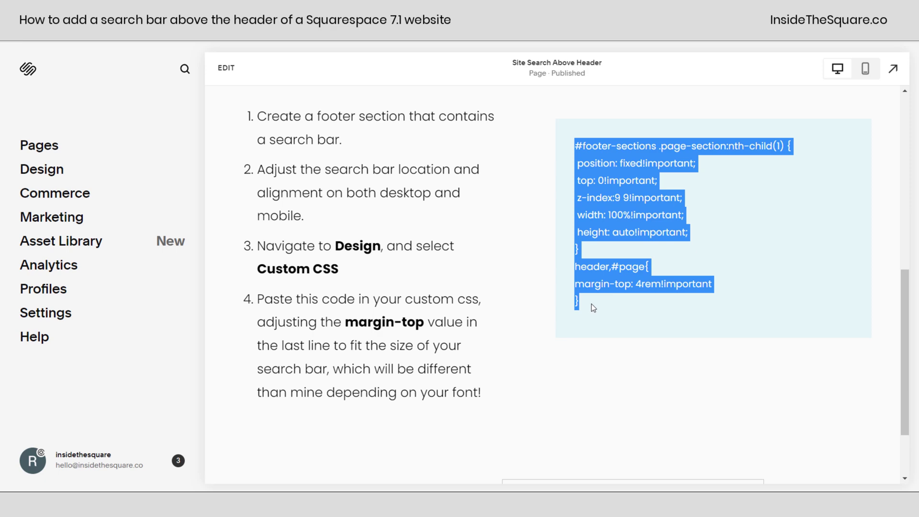
scroll(478, 270, "up", 10)
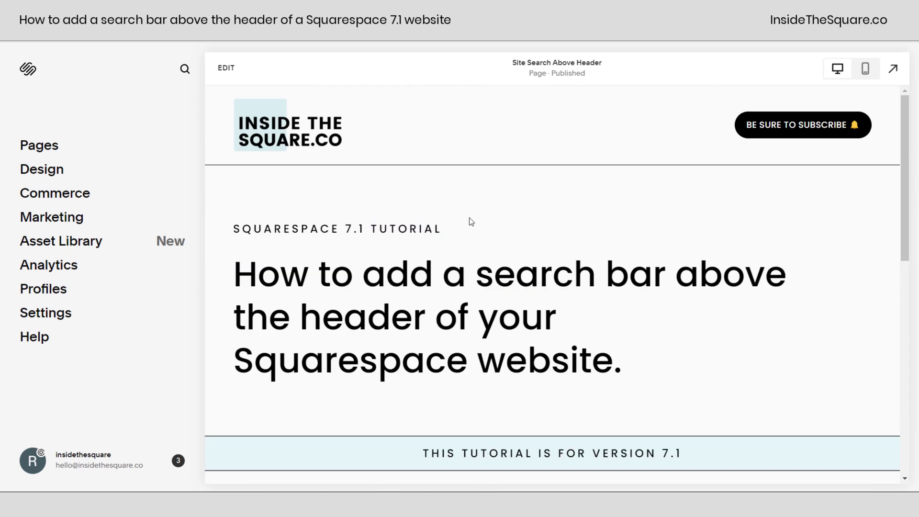
Step: Open Design > Custom CSS and delete all the existing code
left_click(46, 174)
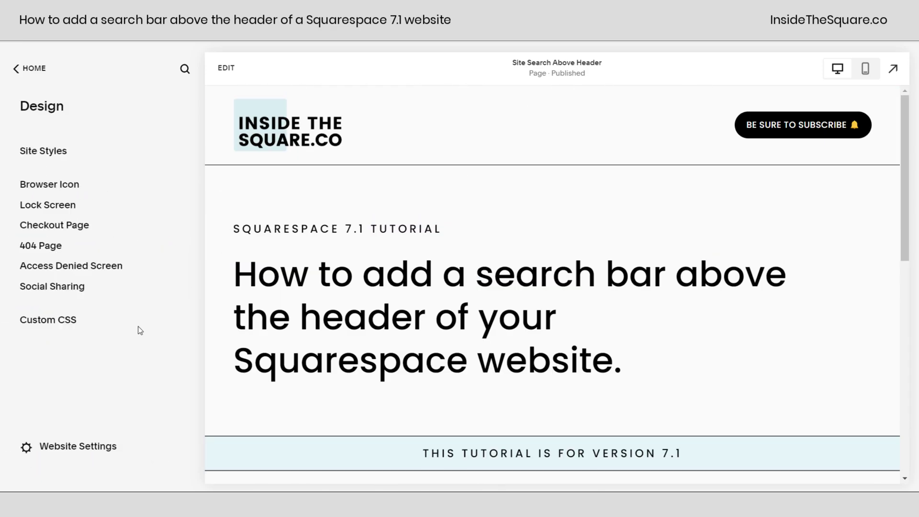
left_click(48, 320)
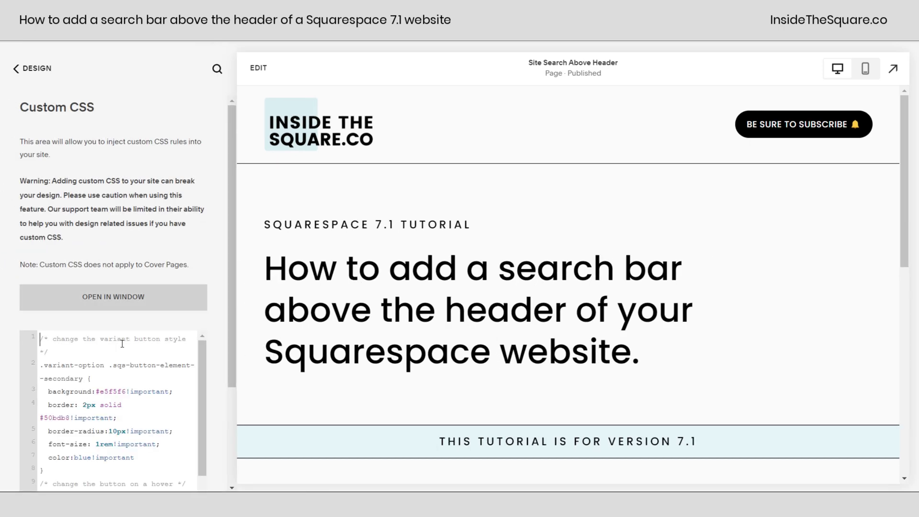
key("ctrl+a")
key("BackSpace")
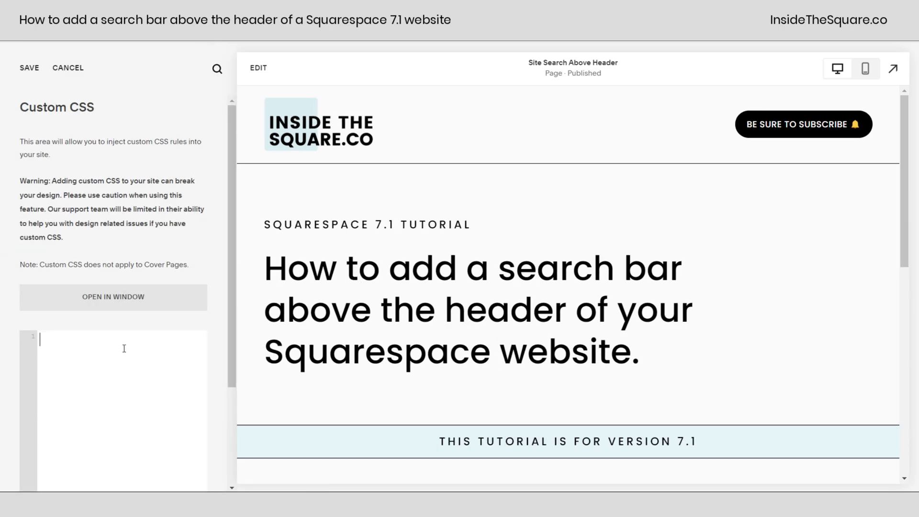
Step: Paste the search-bar positioning CSS, save it, and change margin-top from 4rem to 5rem
left_click_drag(232, 197, 238, 328)
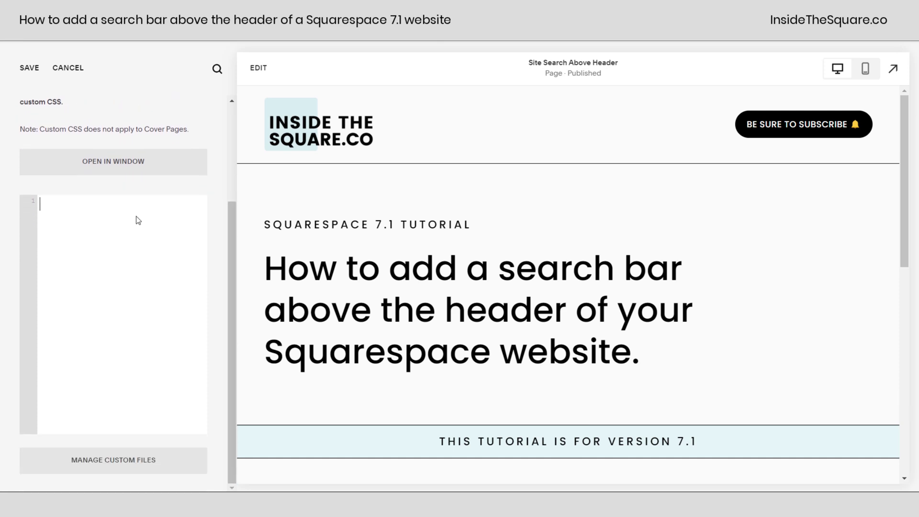
key("ctrl+v")
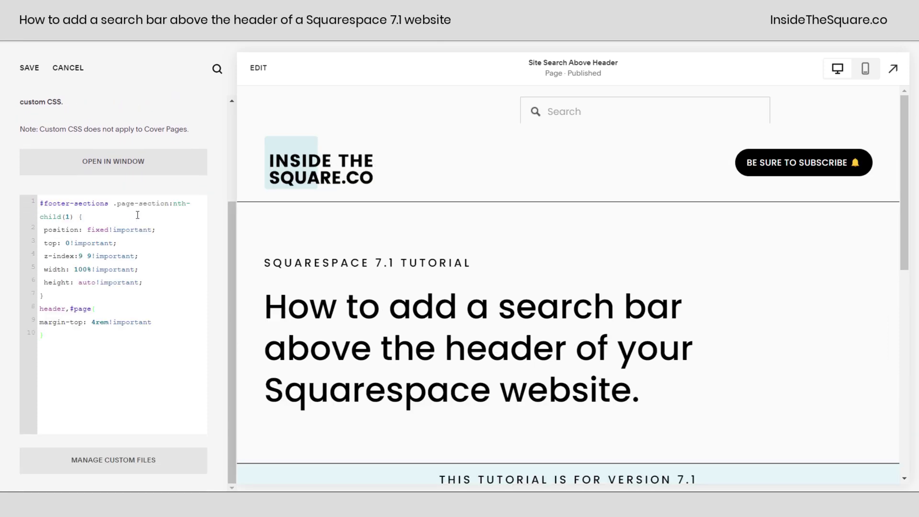
left_click(30, 71)
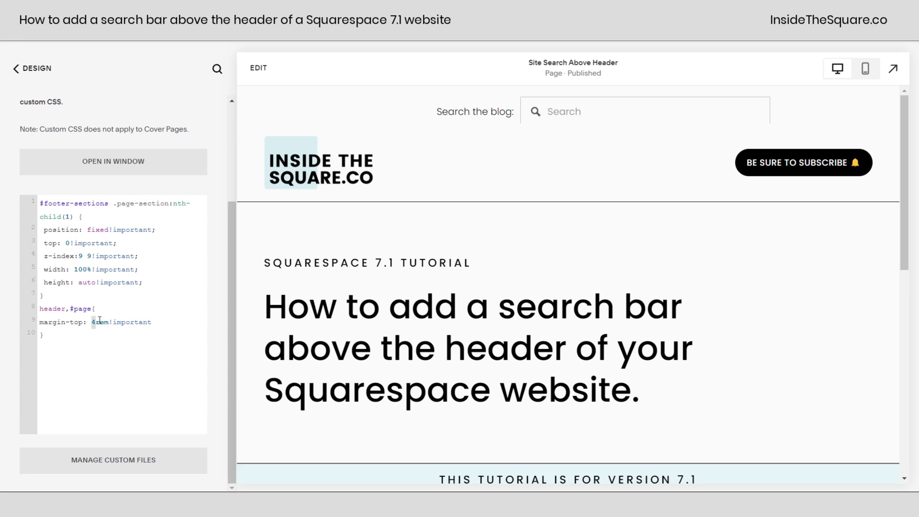
key("BackSpace")
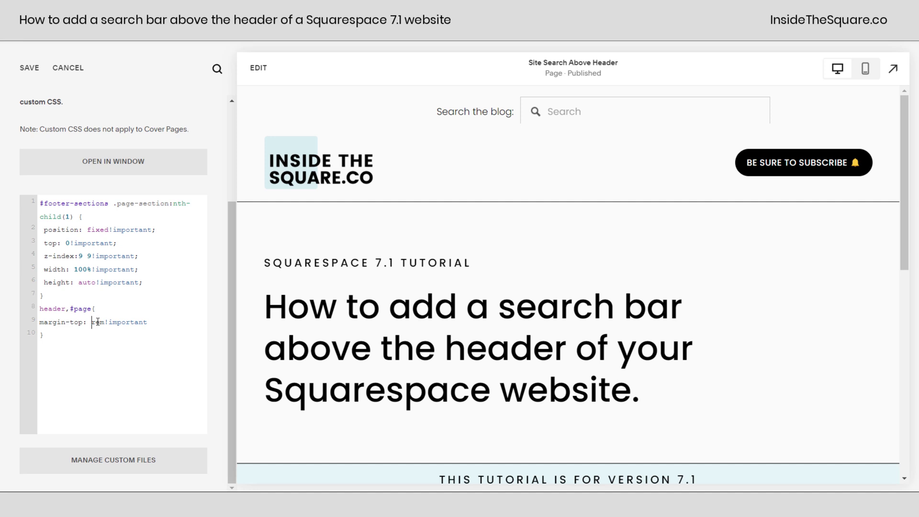
type("5")
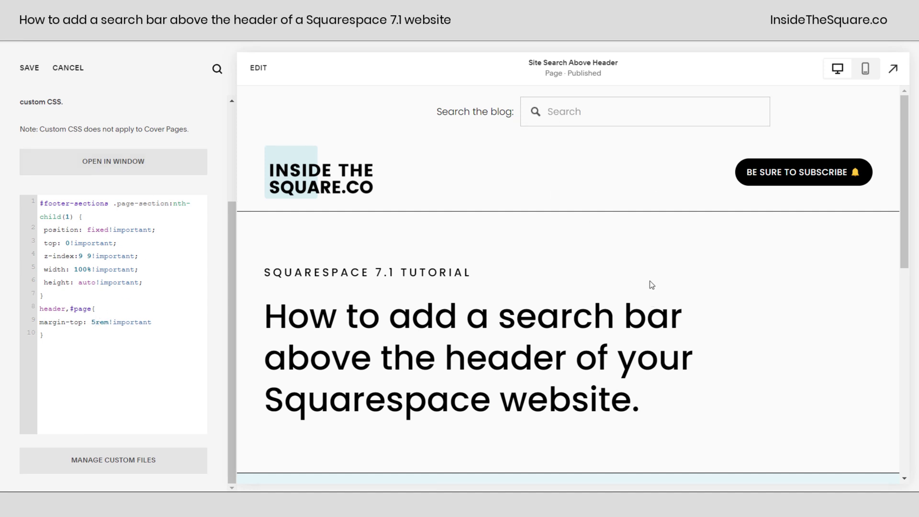
Step: Check the search bar above the header in mobile preview, then return to desktop preview
left_click(860, 77)
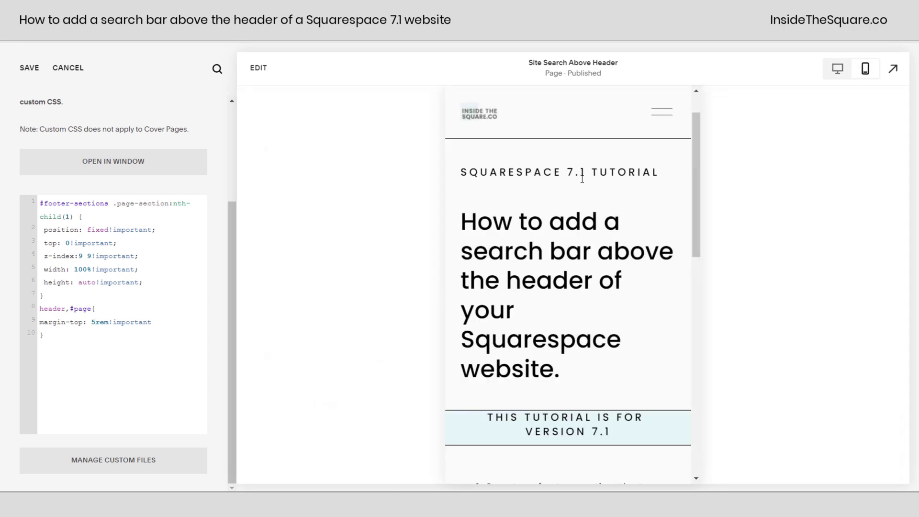
scroll(584, 143, "up", 1)
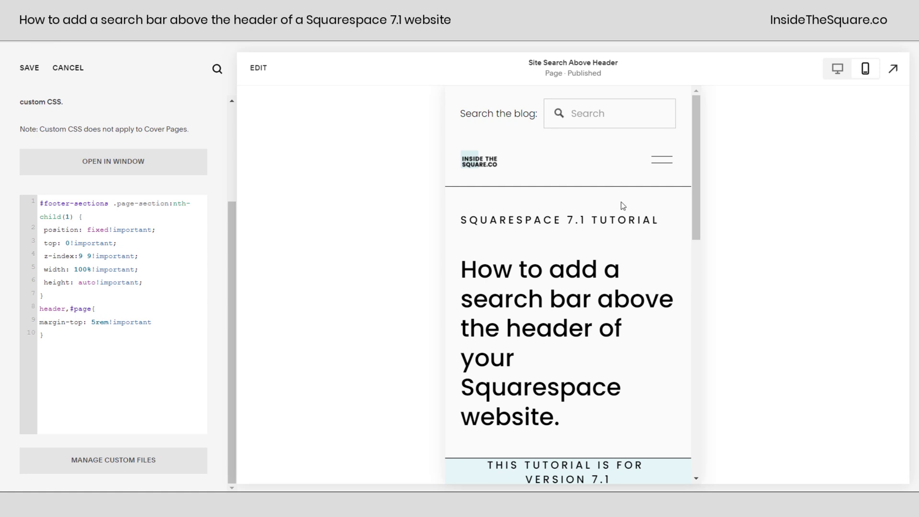
left_click_drag(536, 114, 515, 119)
left_click(838, 69)
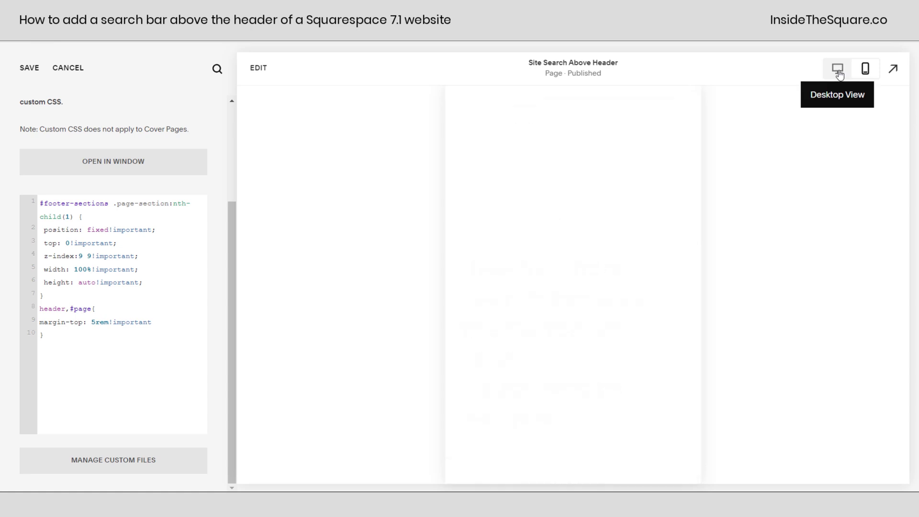
scroll(601, 231, "up", 1)
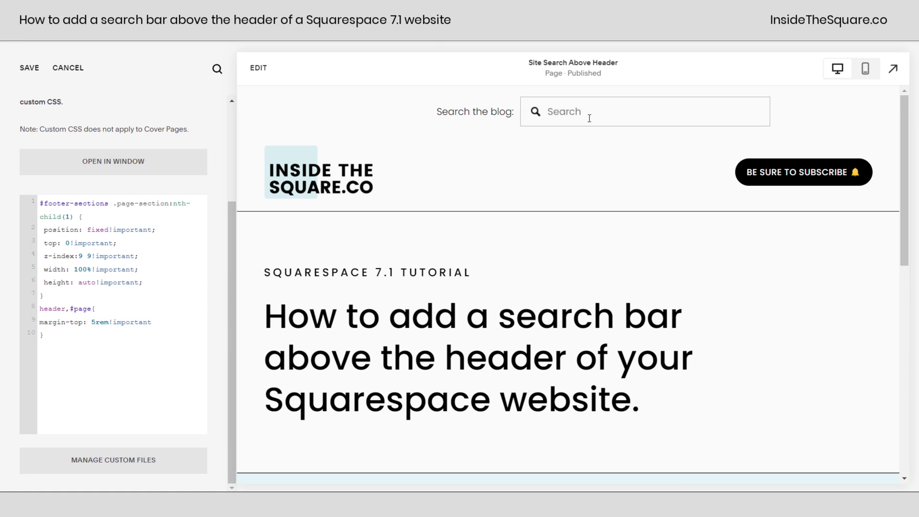
Step: Save the top-margin CSS change, close the CSS panel, and reopen the site footer for editing
left_click(27, 69)
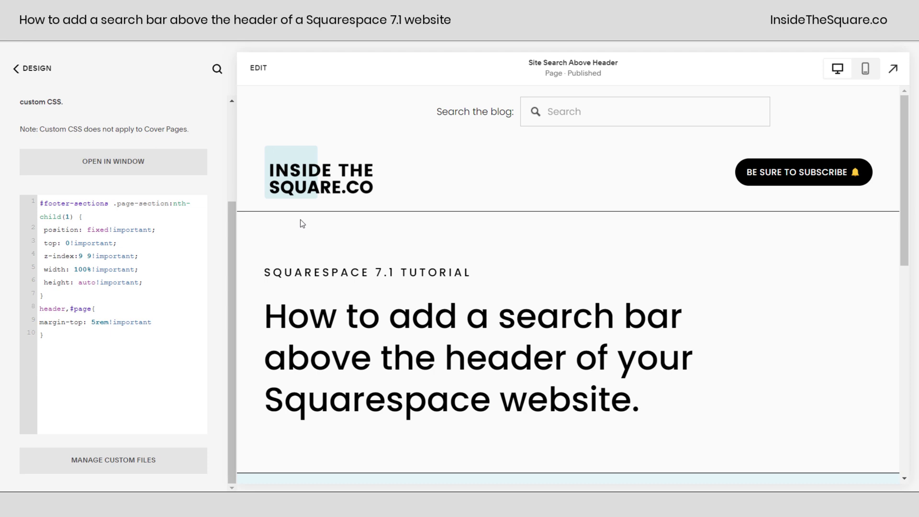
left_click(259, 68)
left_click(587, 291)
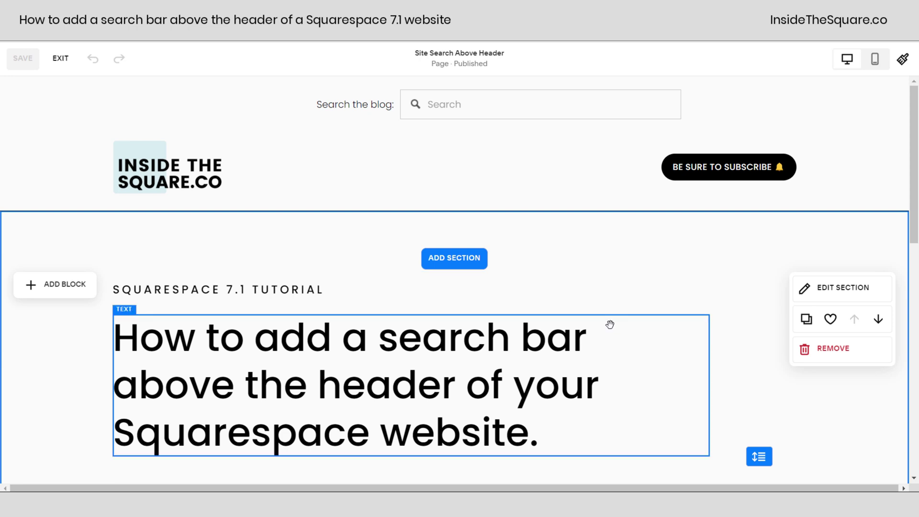
scroll(609, 325, "down", 15)
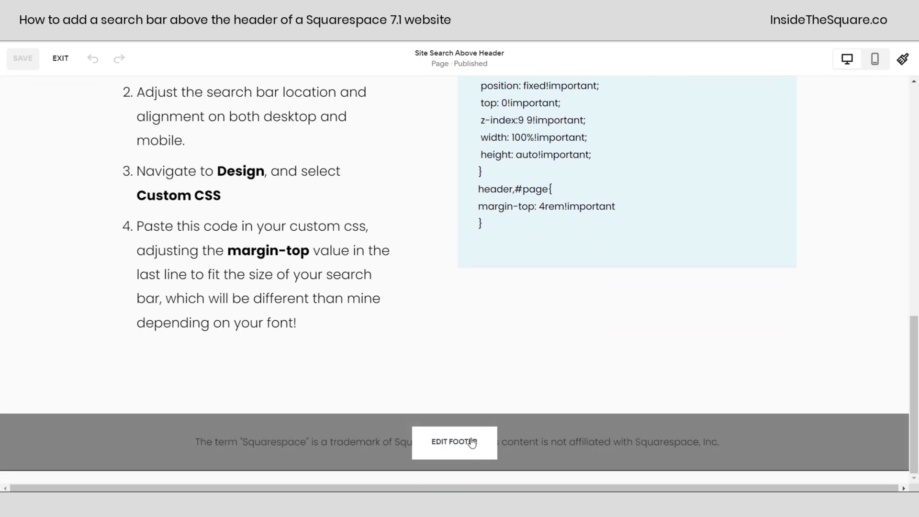
left_click(454, 442)
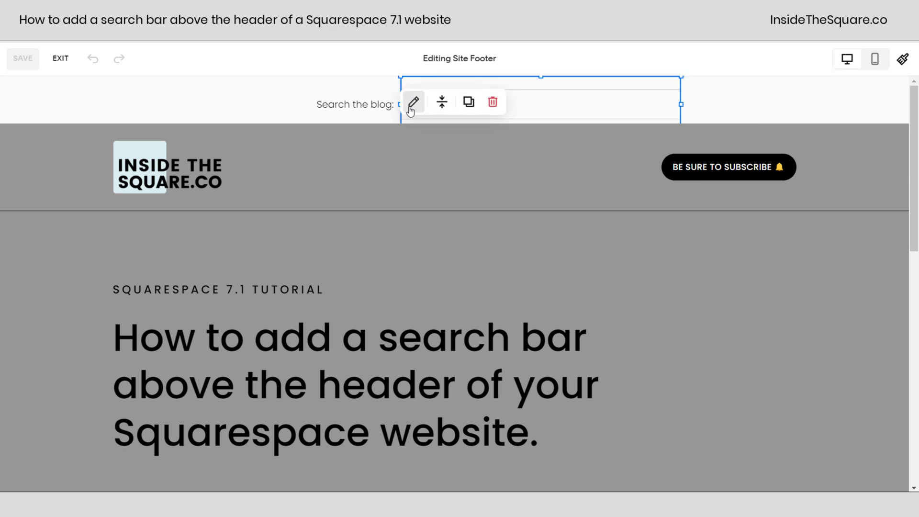
Step: In the search block settings, try limiting results to Blog 2 or Store, then revert to site-wide search
left_click(412, 102)
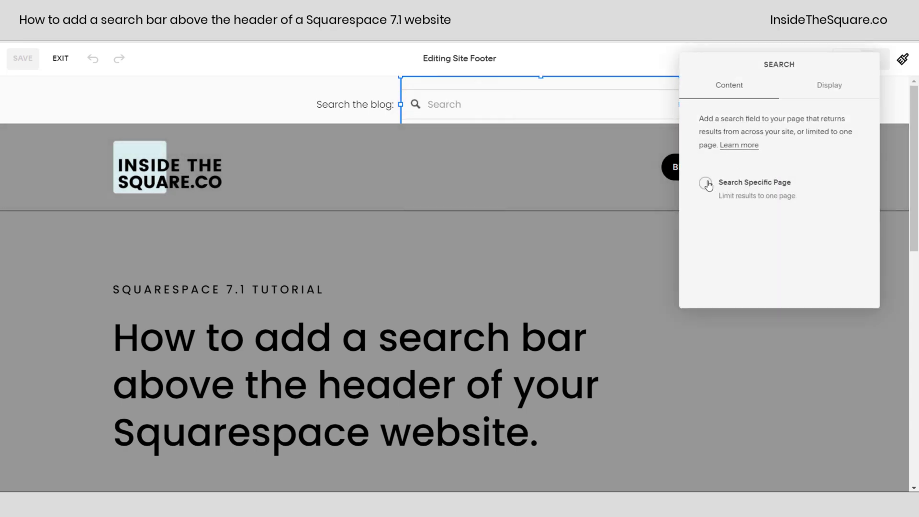
left_click(706, 183)
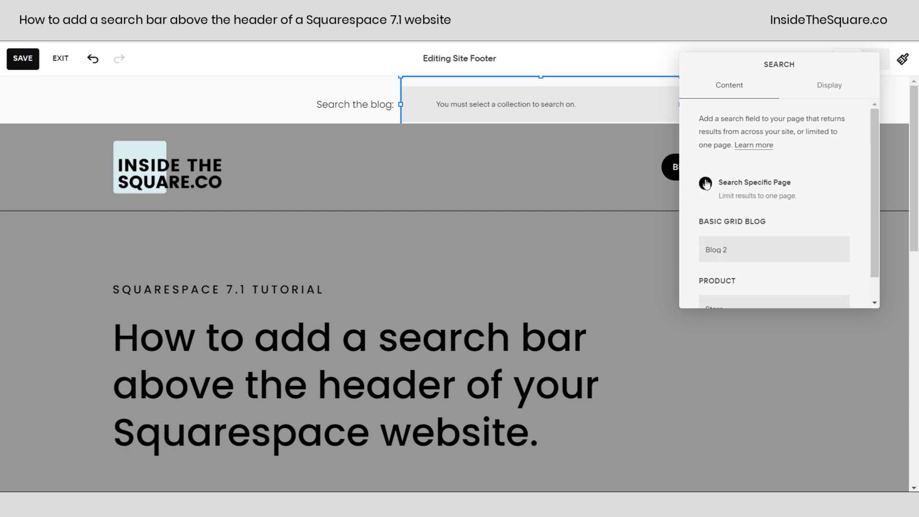
scroll(833, 213, "down", 1)
left_click(769, 219)
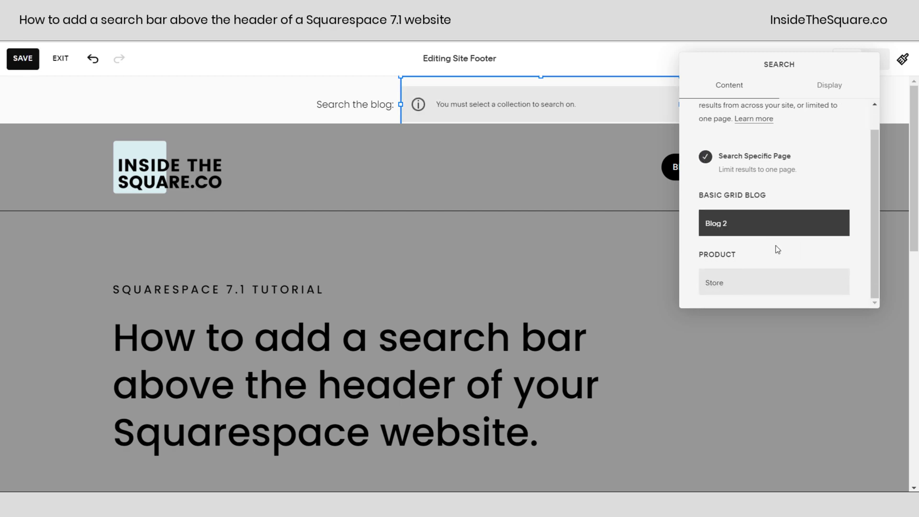
left_click(765, 281)
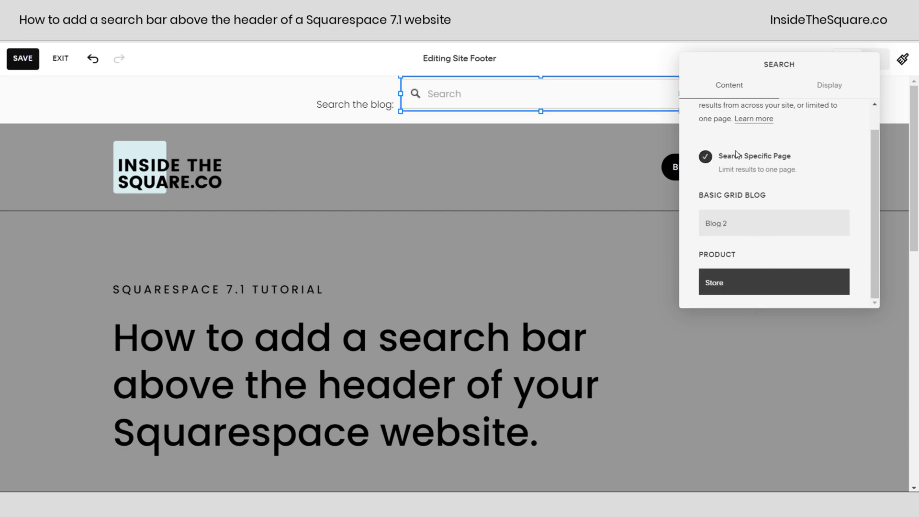
left_click(713, 156)
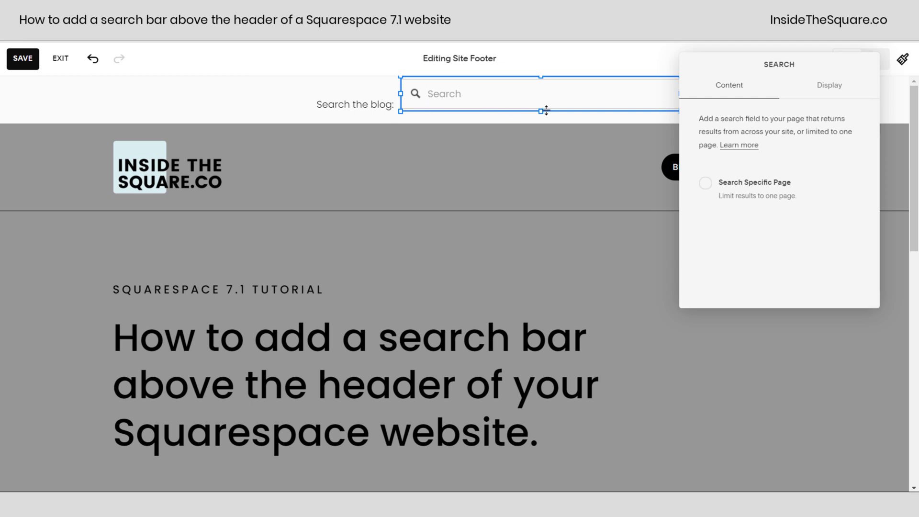
Step: Make the footer search block taller, deselect it, and save the footer
left_click_drag(543, 111, 542, 123)
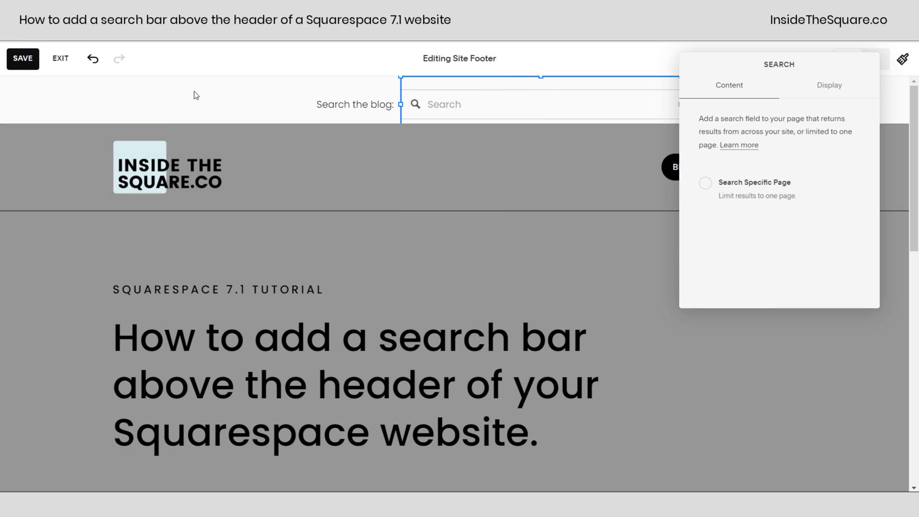
left_click(195, 94)
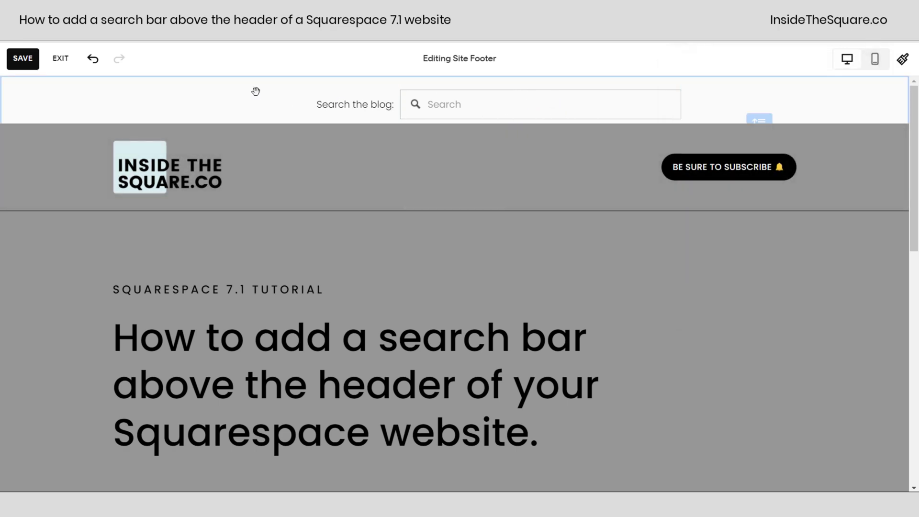
left_click(37, 62)
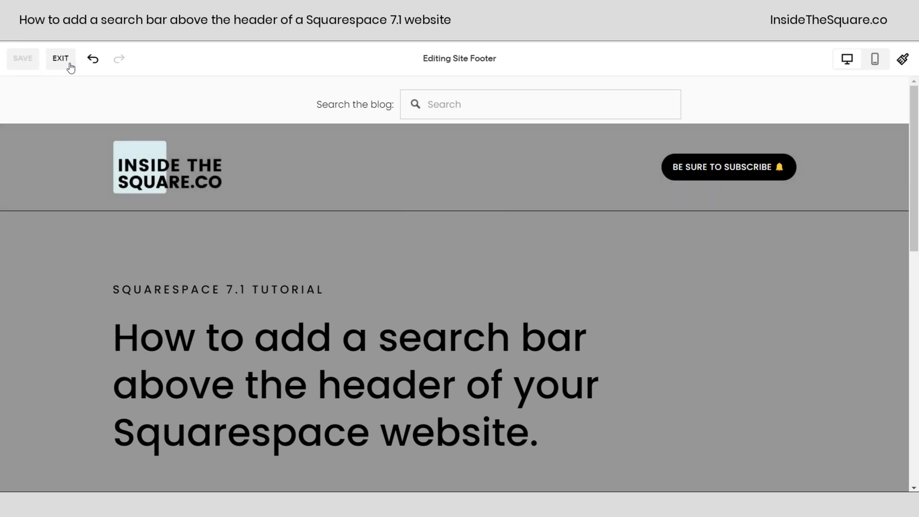